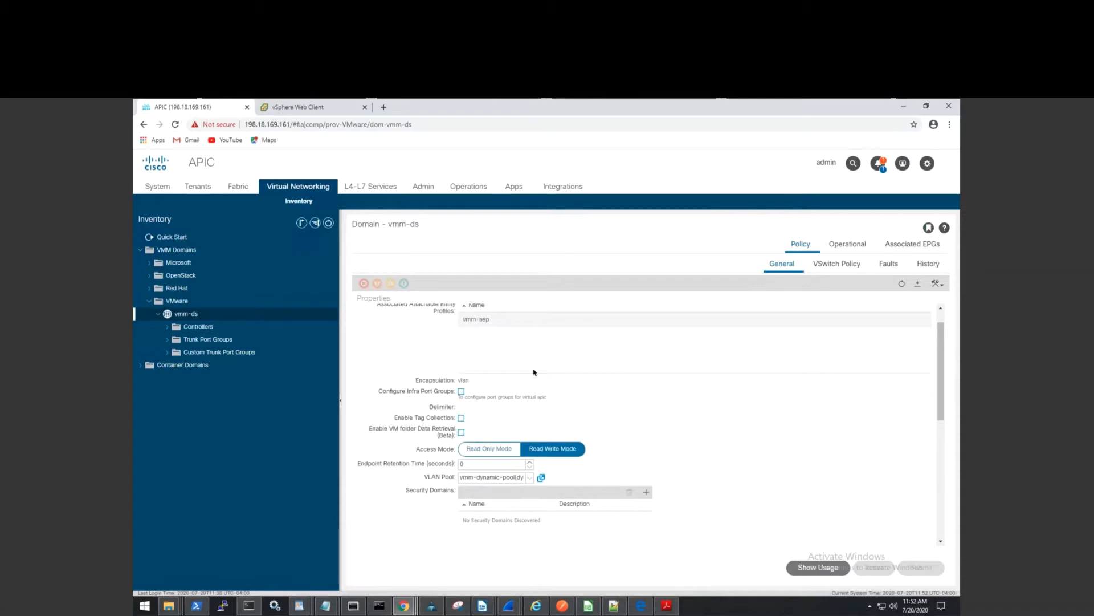
Start a new vCenter domain under VMware with the virtual switch name 'test'.
scroll(533, 372, "up", 1)
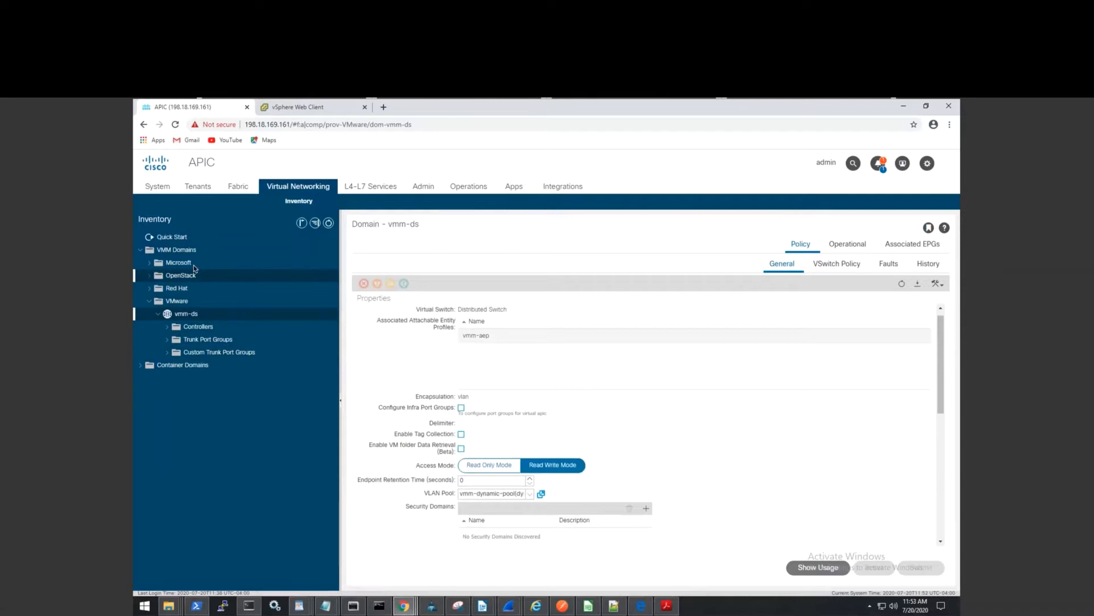
right_click(175, 304)
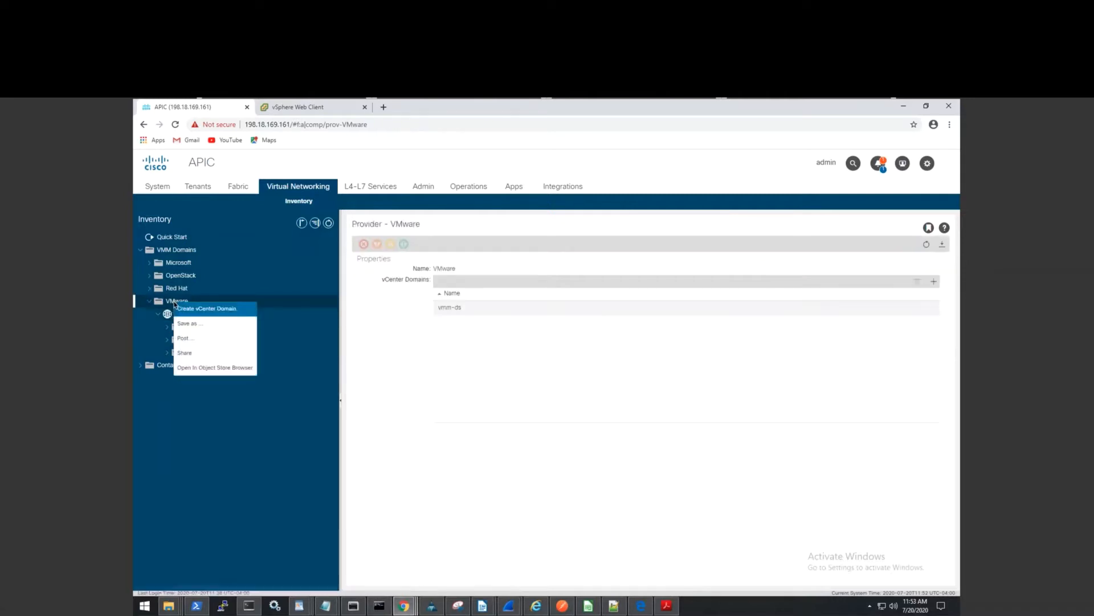
left_click(187, 311)
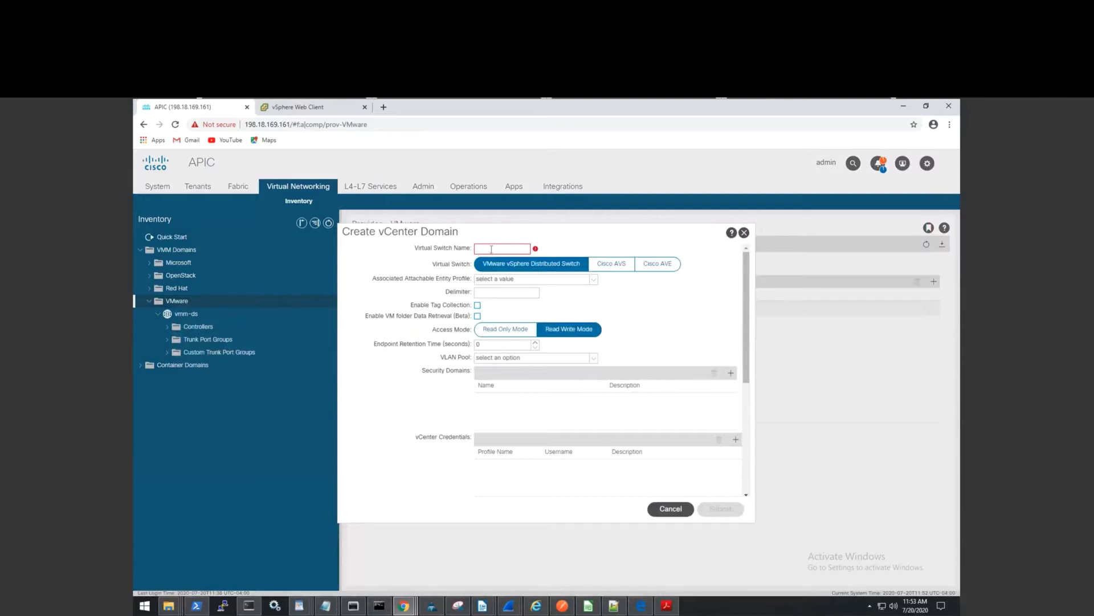
left_click(486, 249)
left_click(501, 253)
type("test")
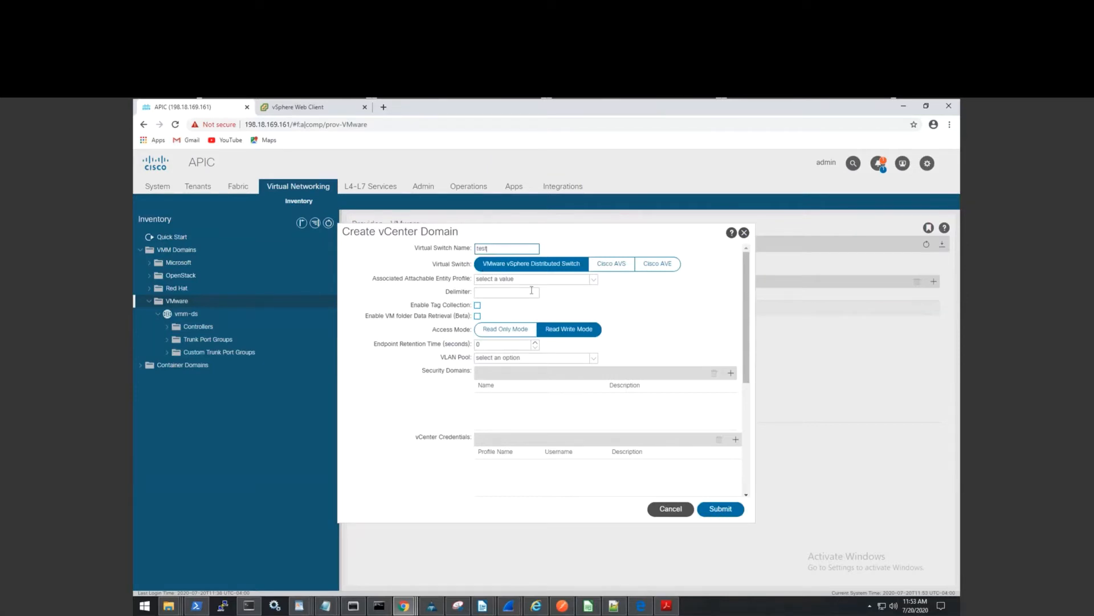
left_click(593, 279)
Select vmm-aep as the domain's attachable entity profile.
left_click_drag(595, 305, 598, 371)
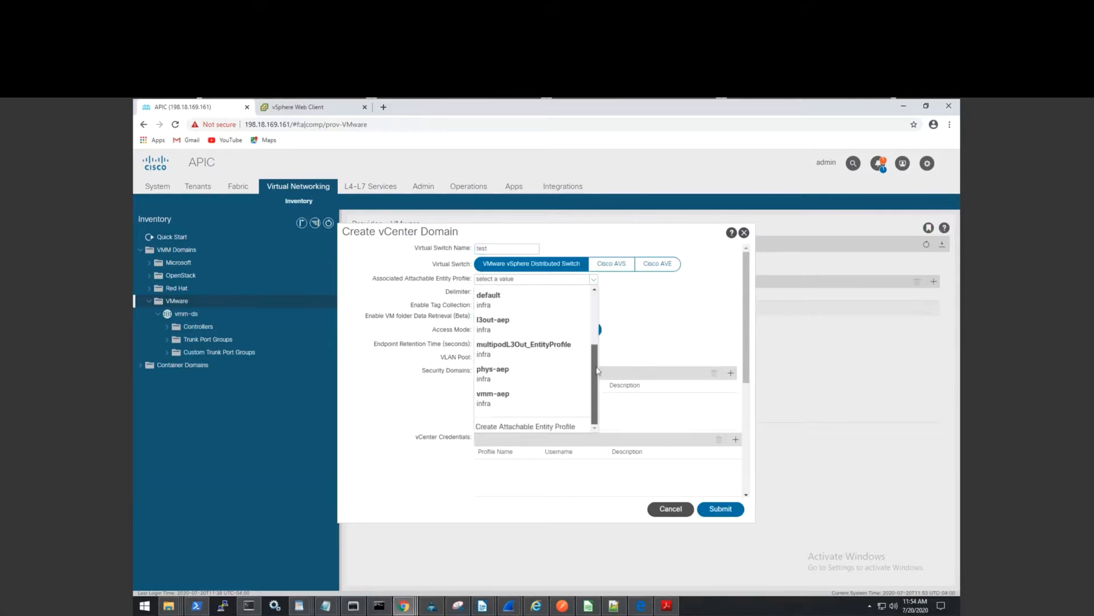
left_click(500, 401)
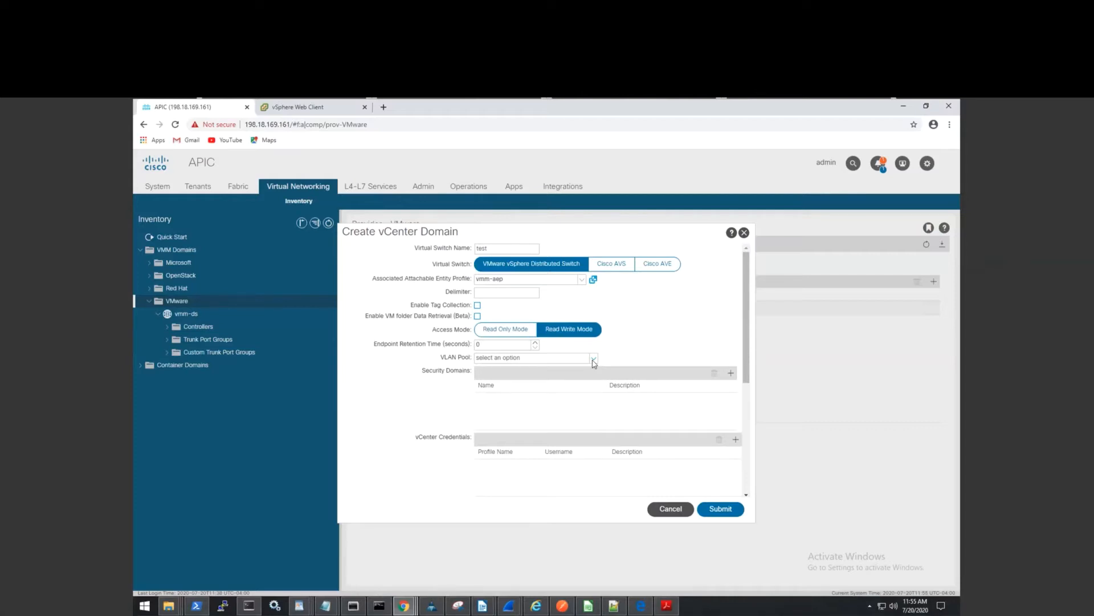
Pick vmm-dynamic-pool (dynamic) as the VLAN pool after discarding an accidental new-pool dialog.
left_click(593, 359)
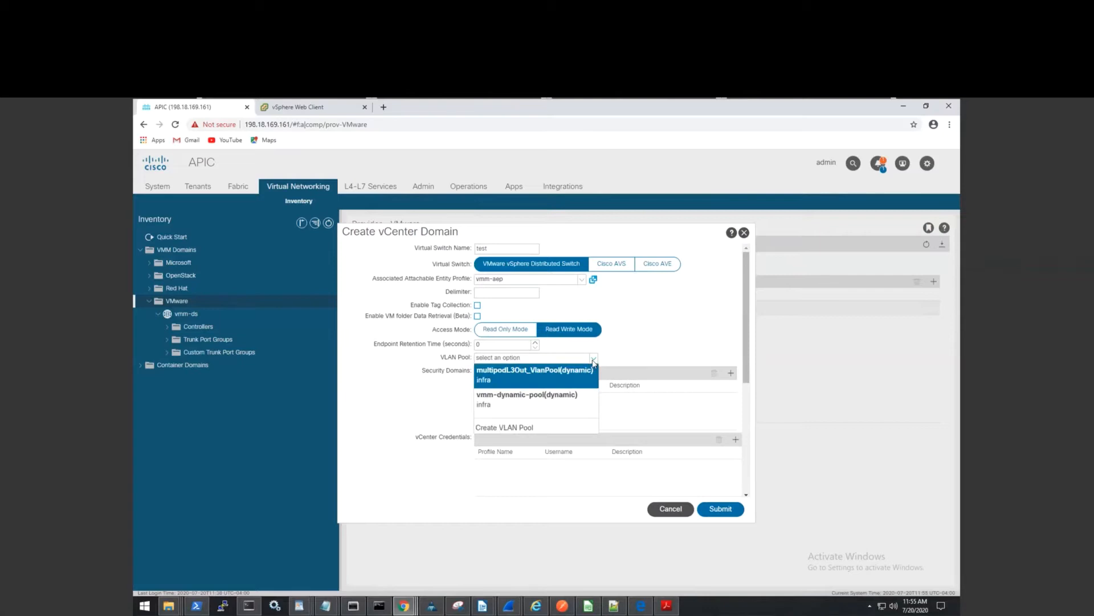
left_click(553, 432)
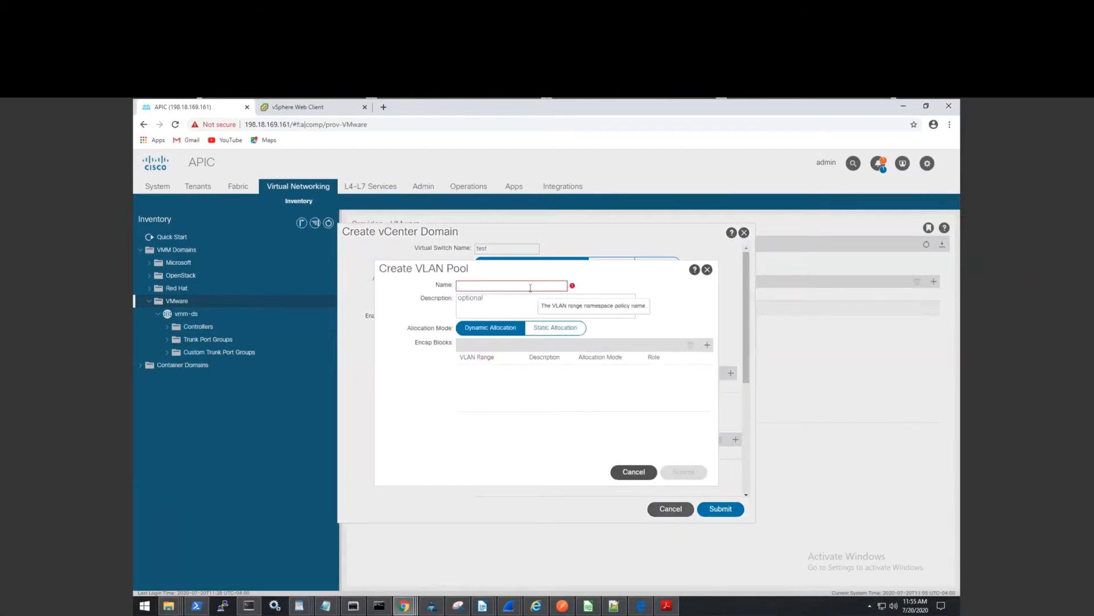
left_click(633, 472)
left_click(533, 391)
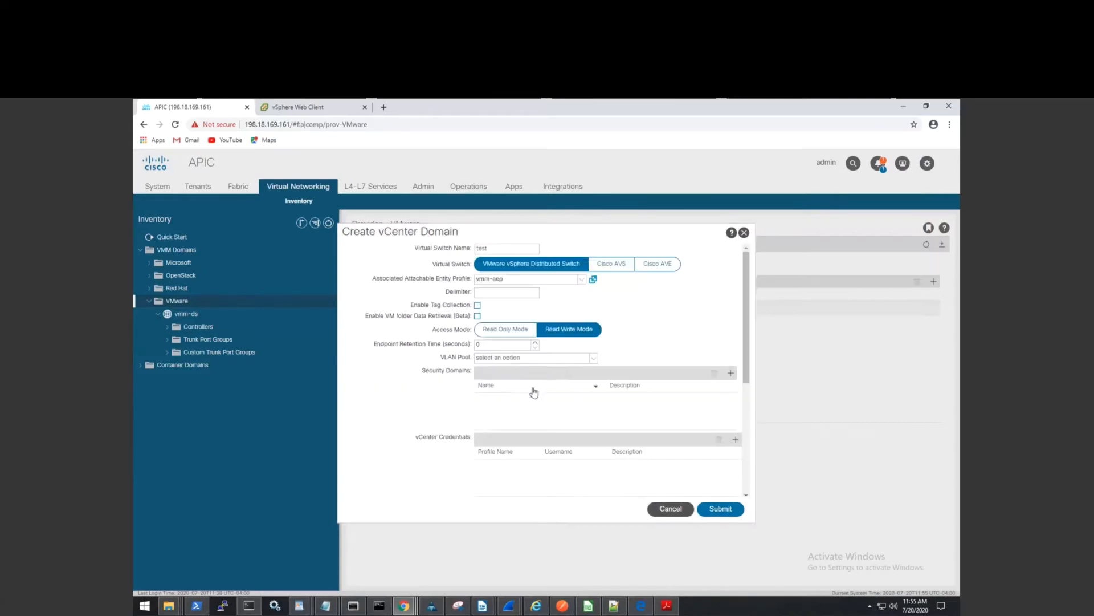
left_click(592, 360)
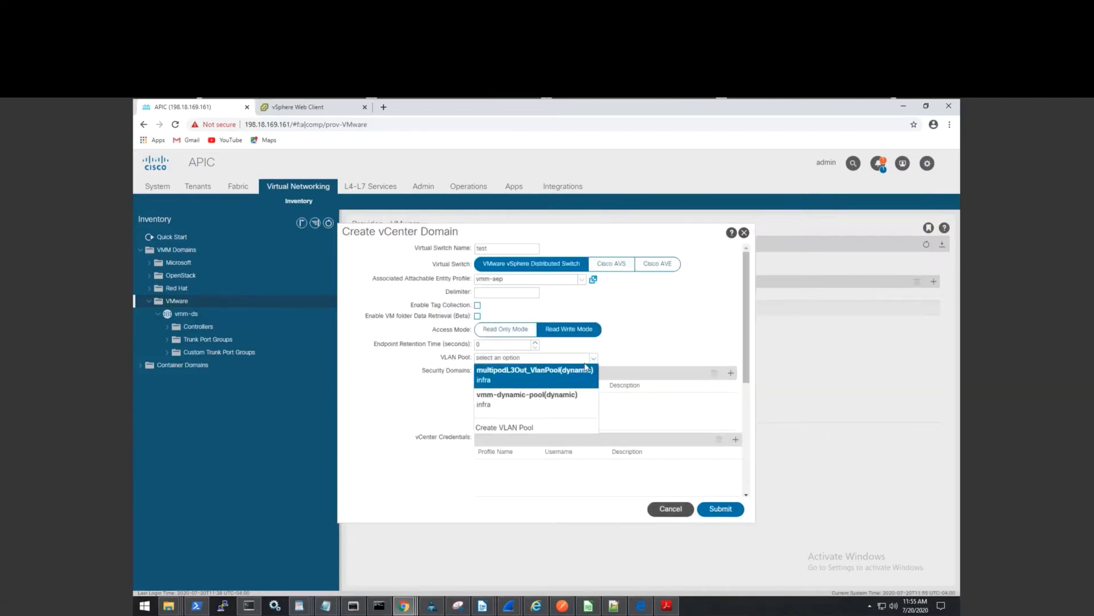
left_click(539, 407)
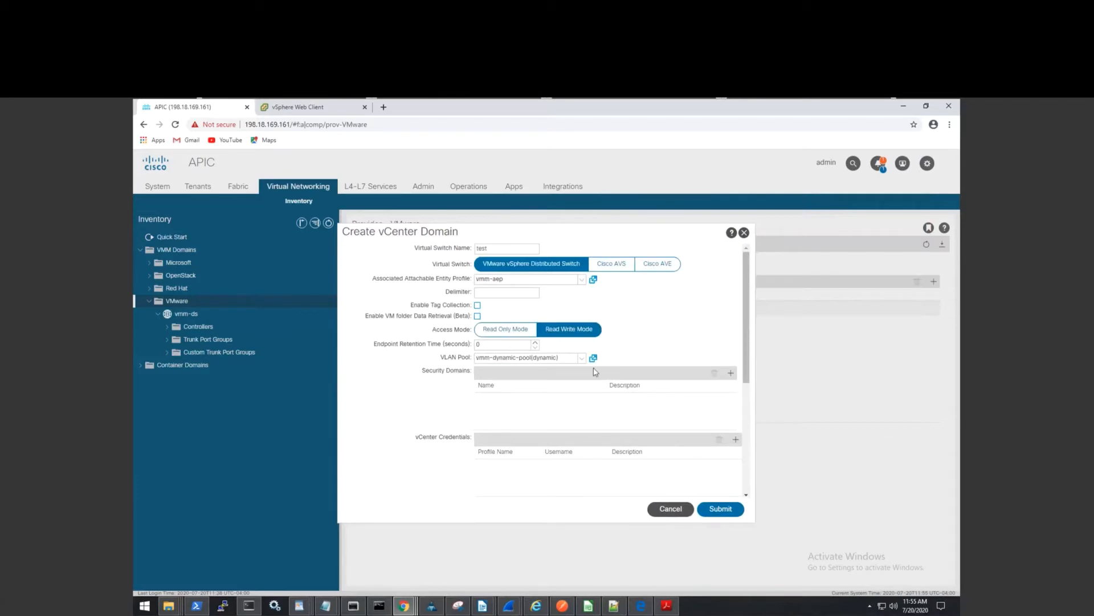
left_click_drag(748, 337, 745, 385)
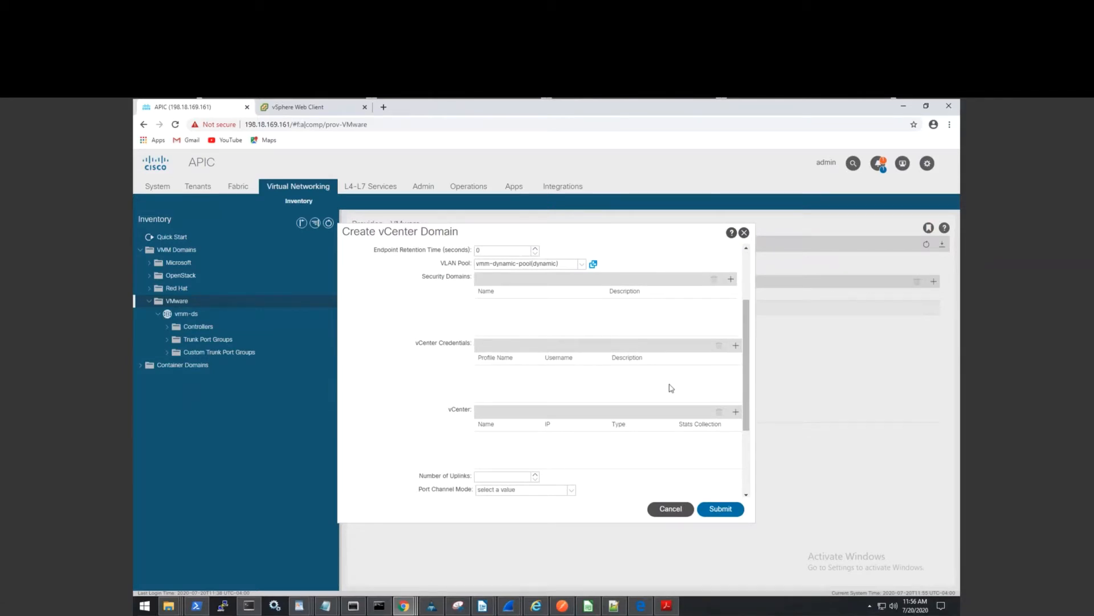
Add credential test-cred with the vSphere administrator username and password.
left_click(735, 346)
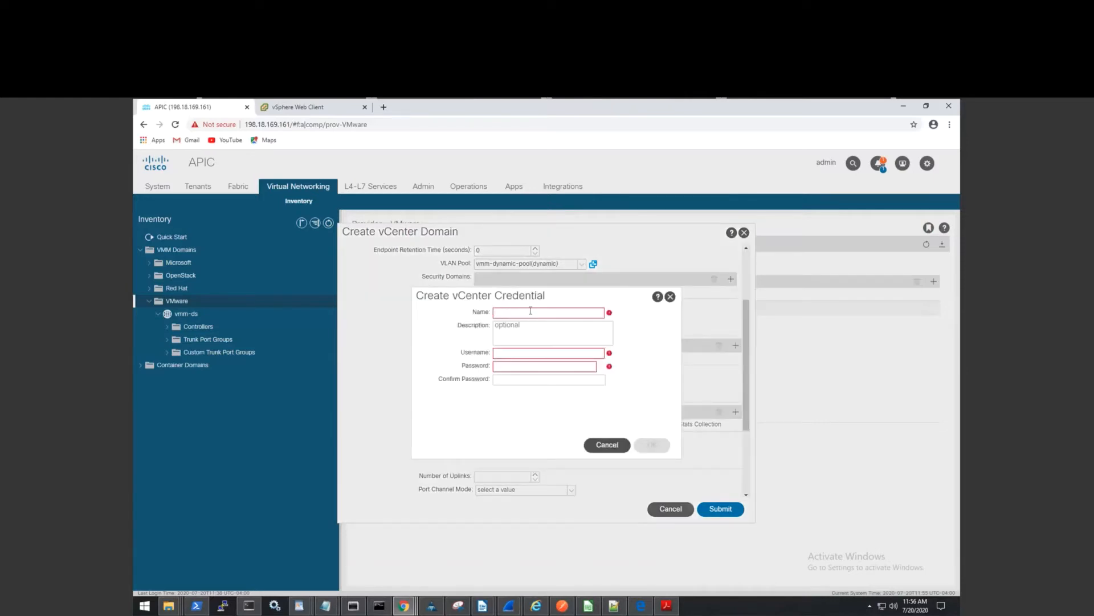
left_click(531, 313)
type("test-cred d")
key("BackSpace")
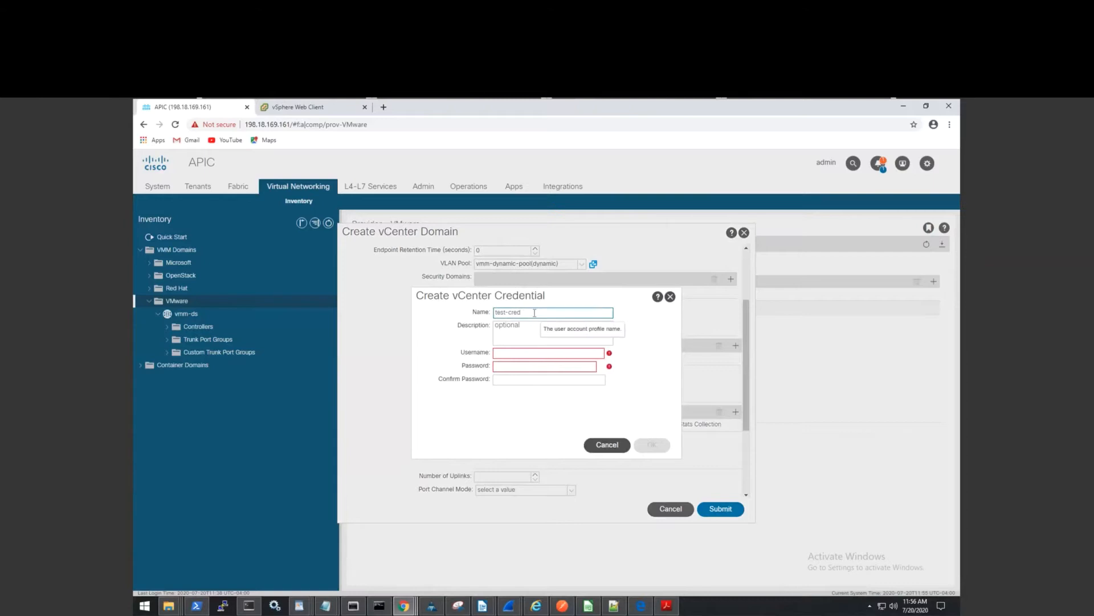
left_click(511, 352)
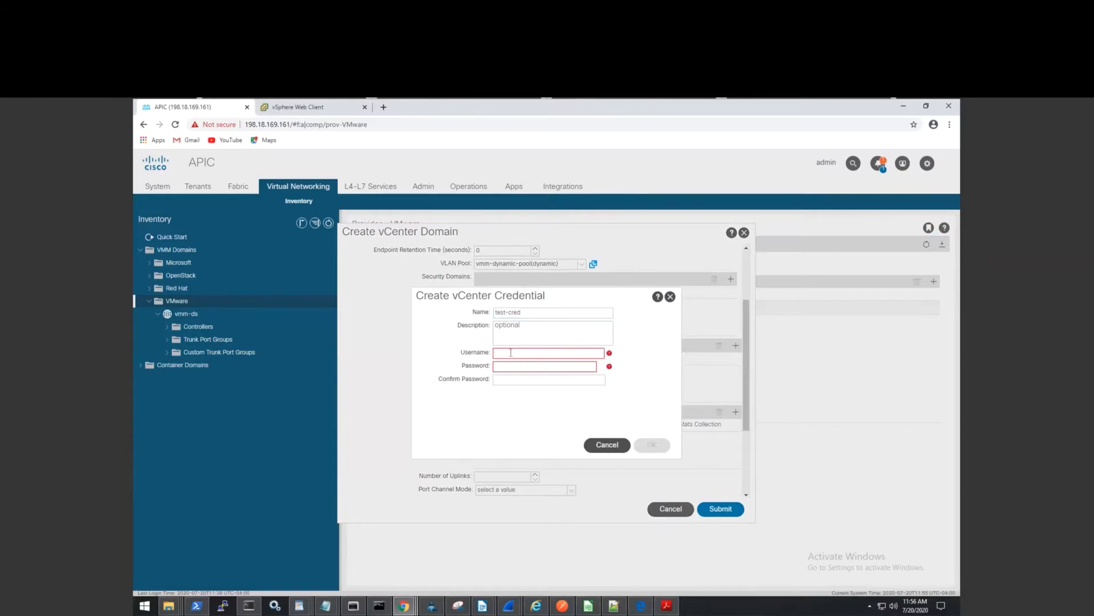
type("v")
key("BackSpace")
type("administrator@vsphere.local")
key("Tab")
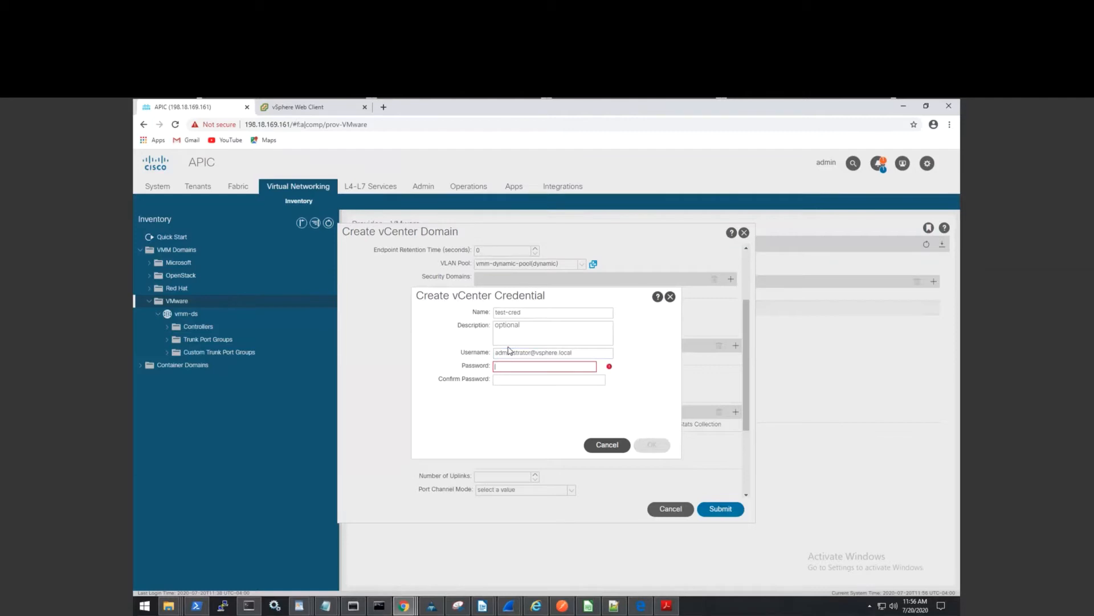
type("***")
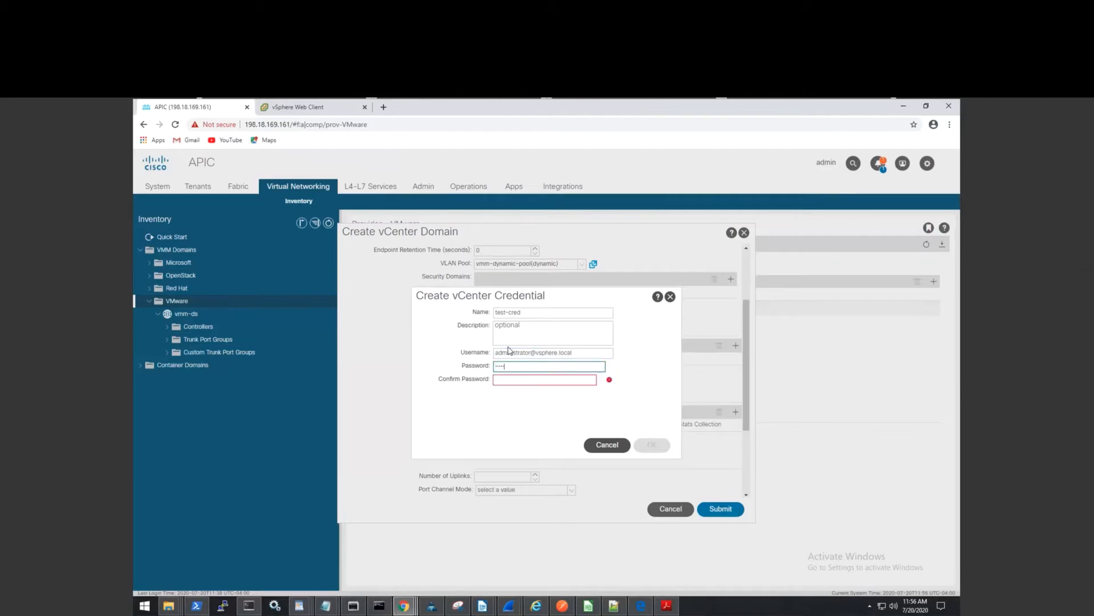
left_click(513, 379)
type("****")
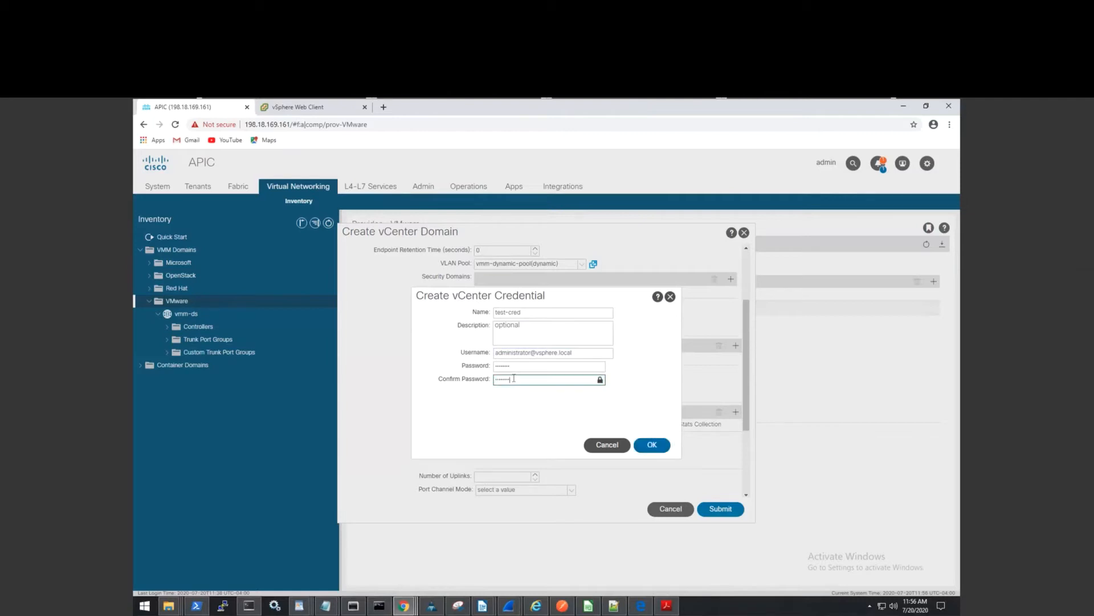
left_click(659, 445)
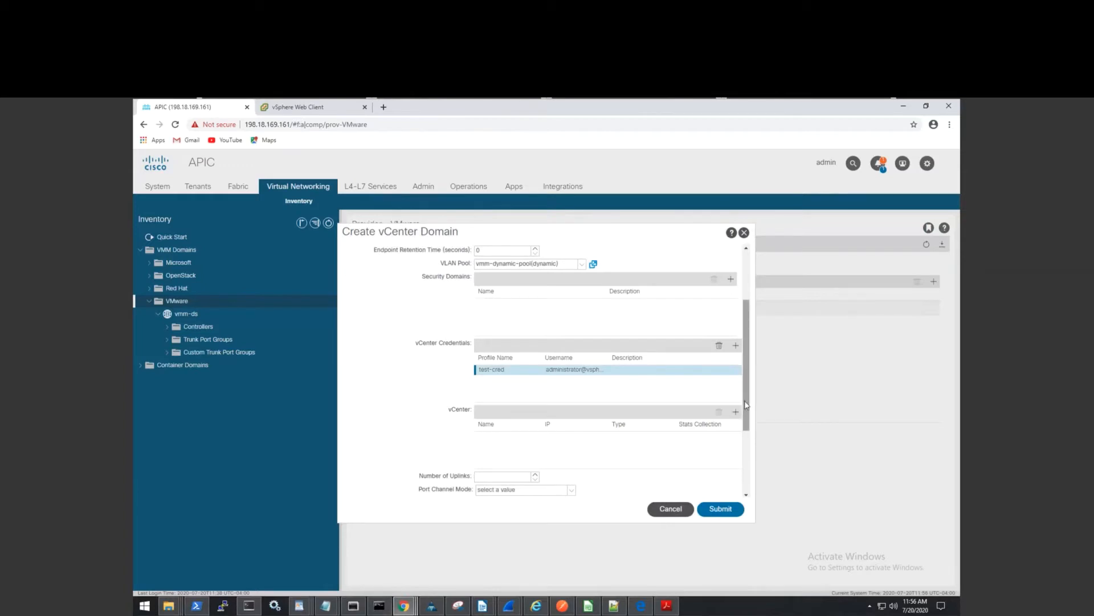
scroll(746, 405, "down", 1)
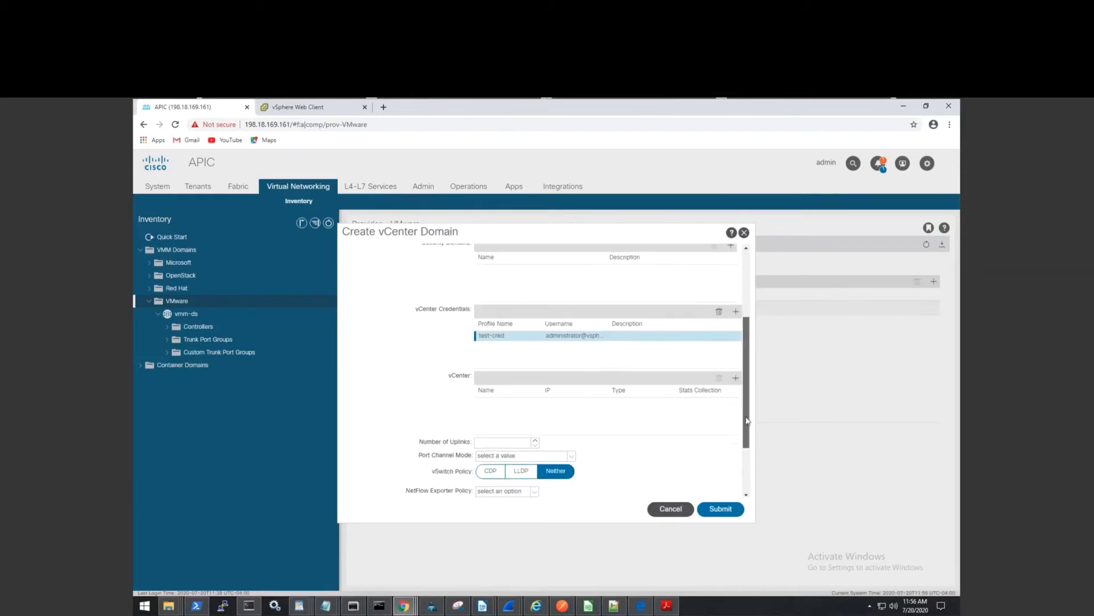
Add a vCenter controller named vcenter-test with host 198.18.133.101.
left_click(735, 380)
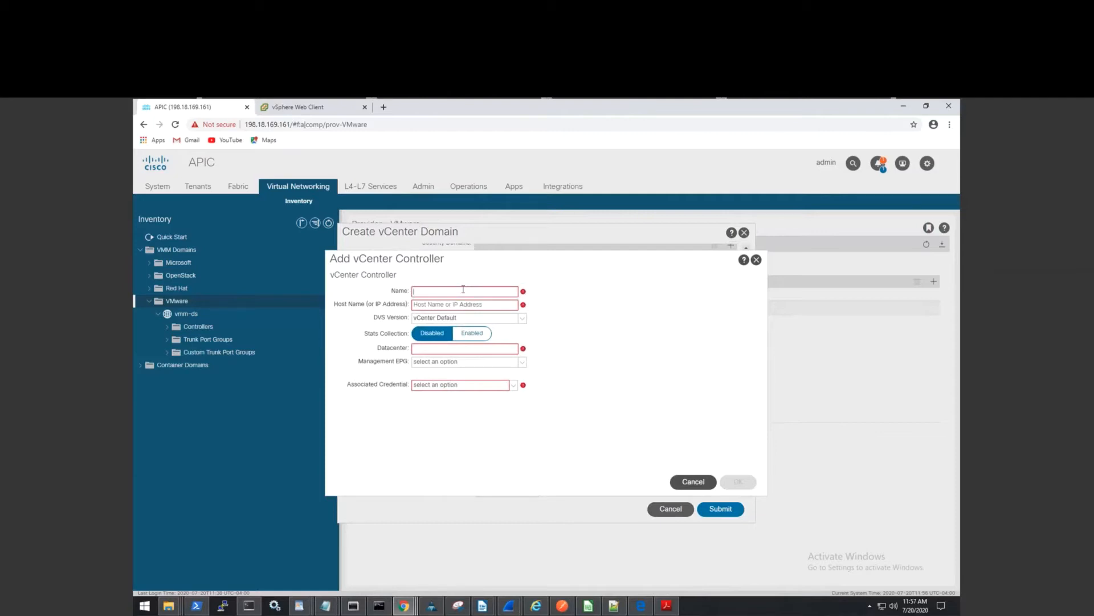
type("vcenter-test")
left_click(466, 305)
type("1")
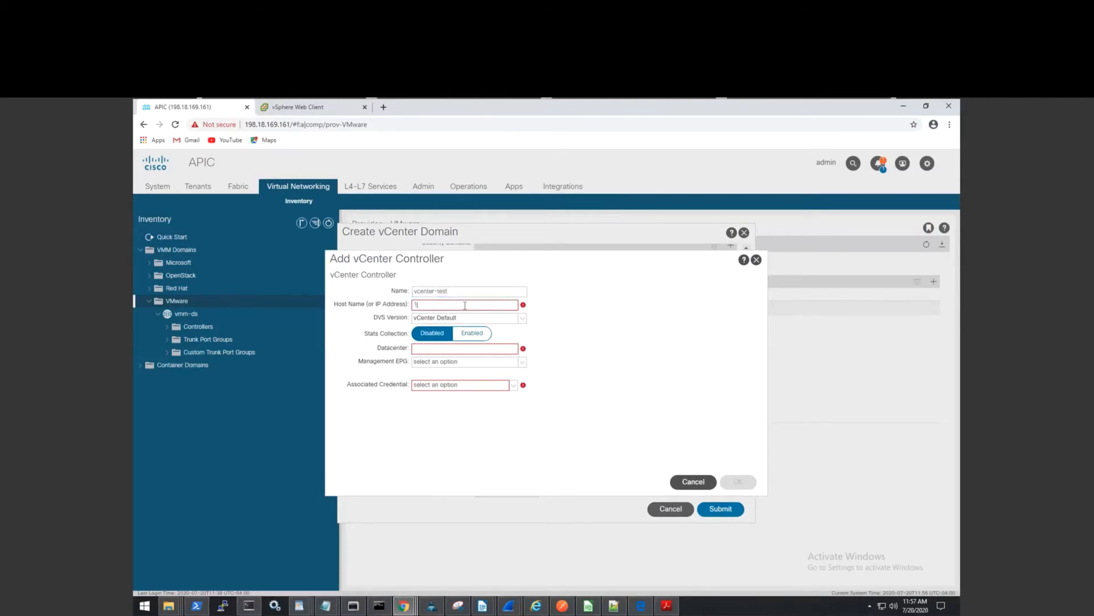
type("98.18.133.101")
left_click(503, 348)
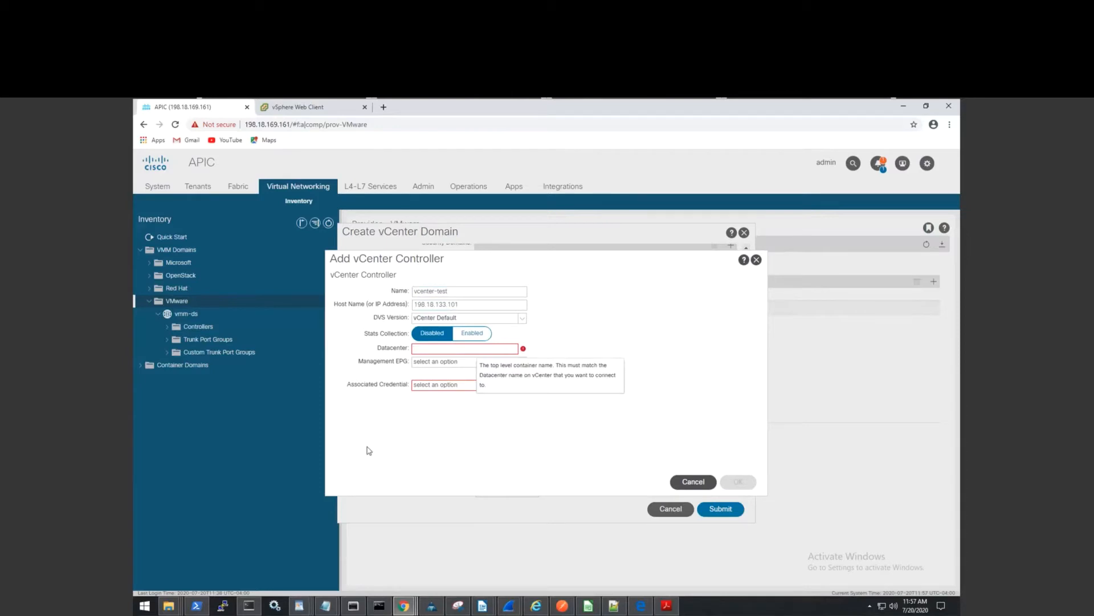
left_click(318, 108)
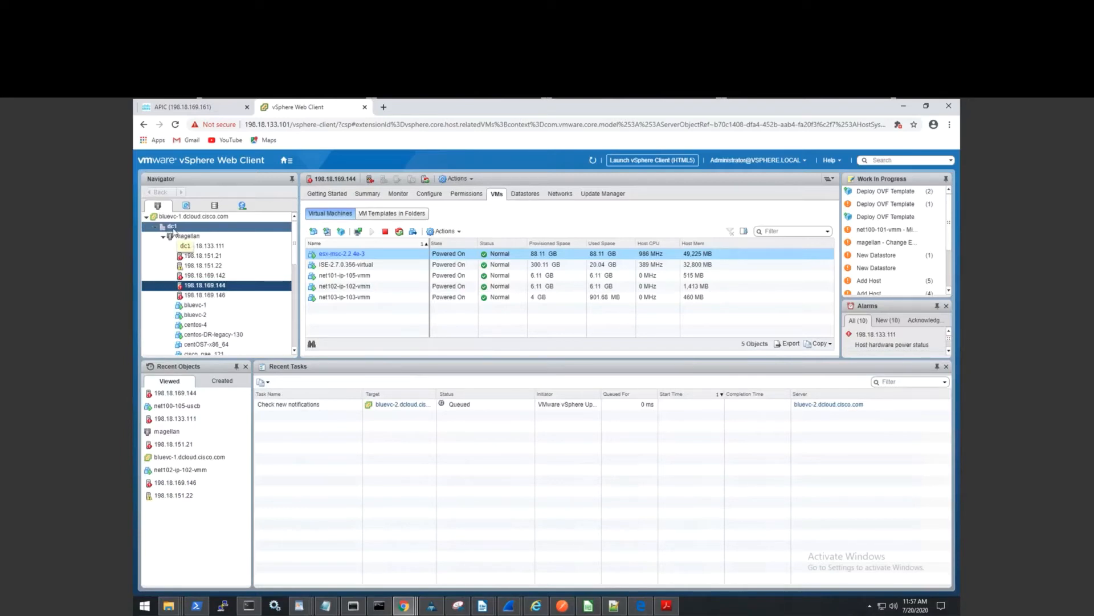
left_click(224, 109)
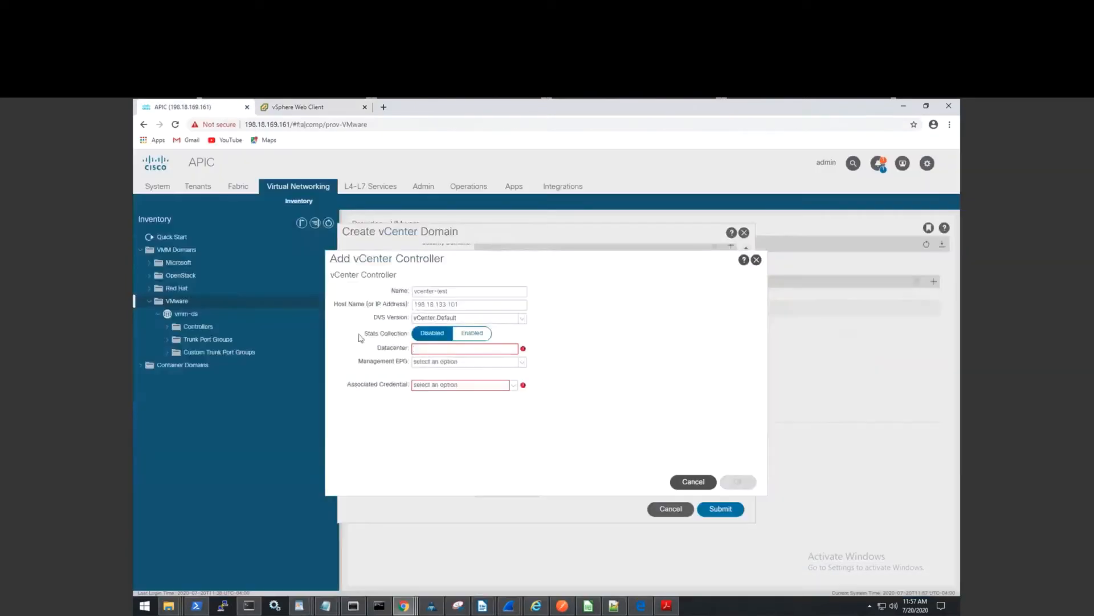
Enter datacenter dc1, leave Management EPG unset, and associate credential test-cred.
type("dc1")
left_click(522, 362)
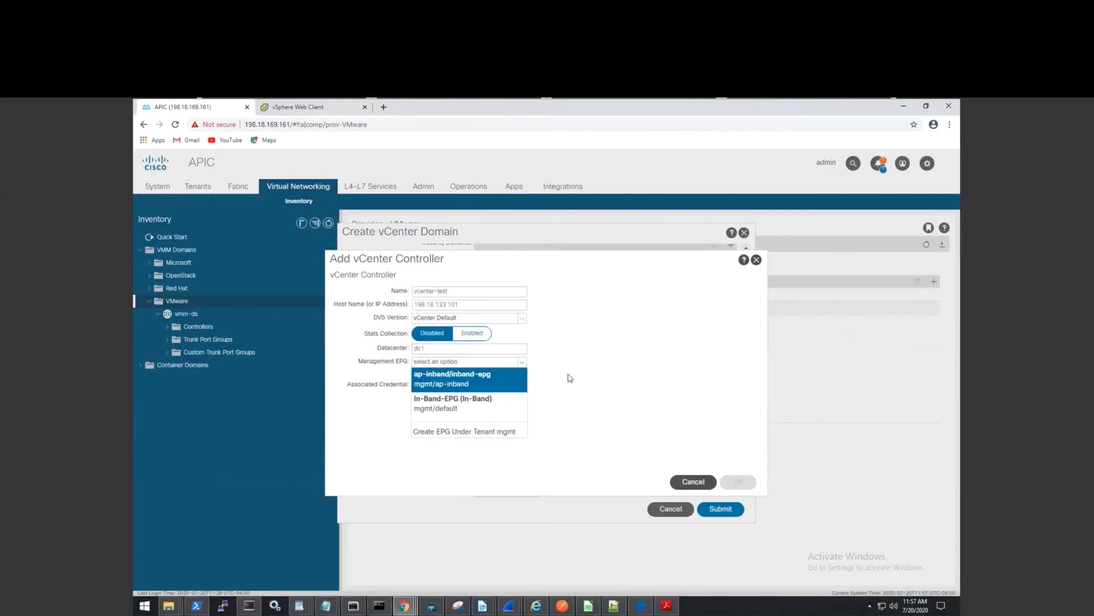
left_click(607, 427)
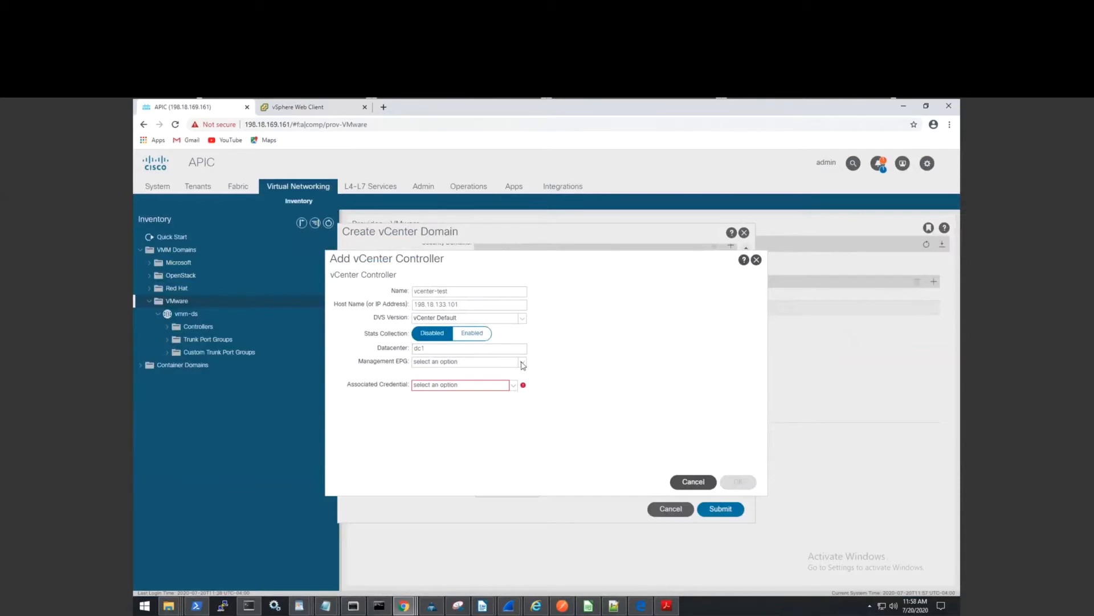
left_click(522, 363)
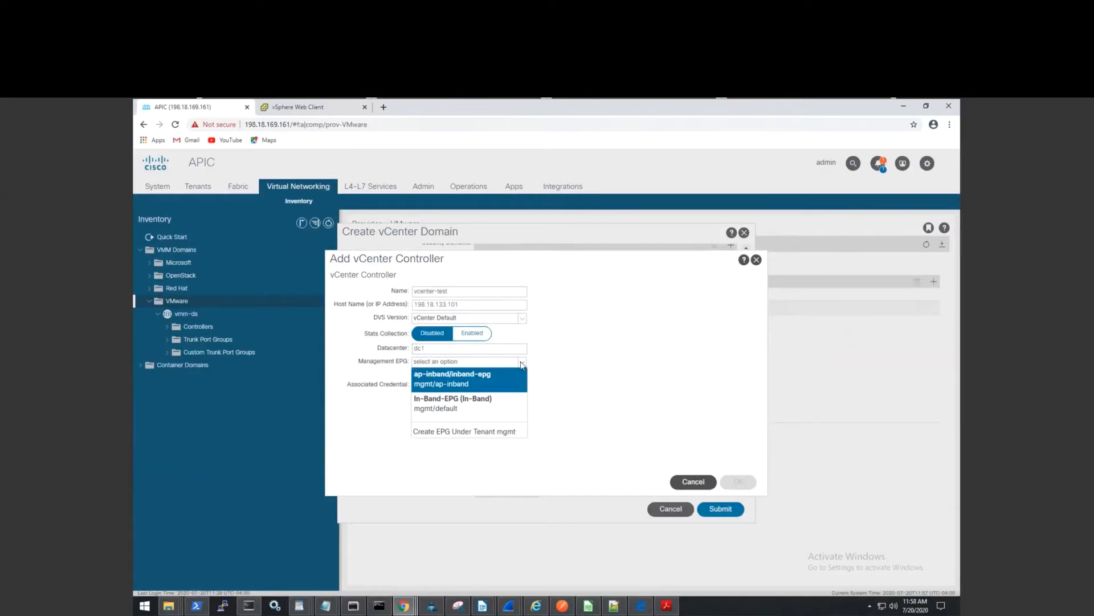
key("Down")
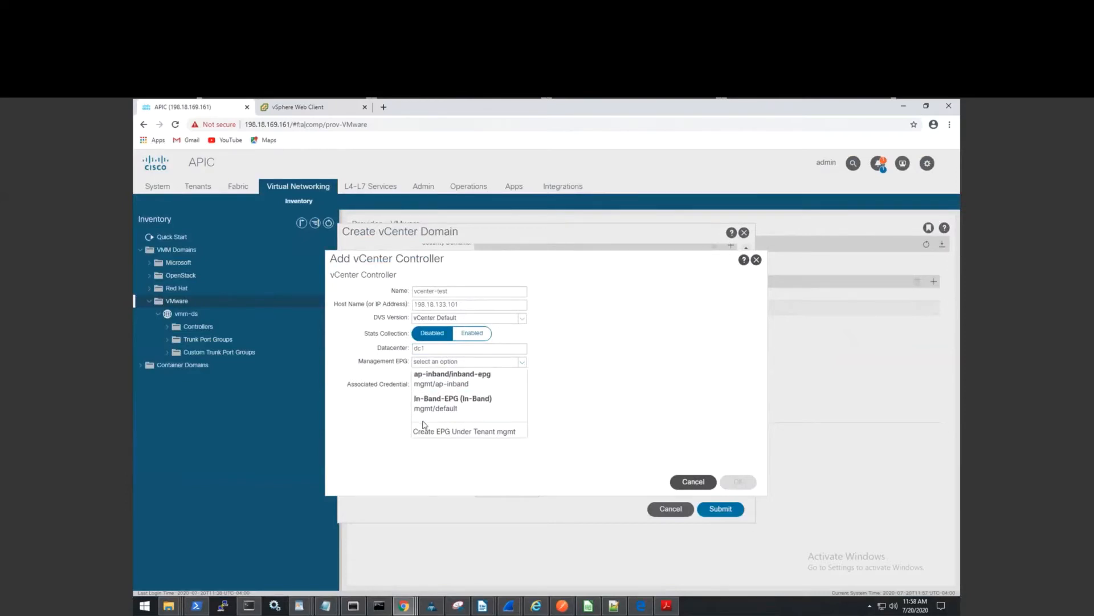
left_click(593, 426)
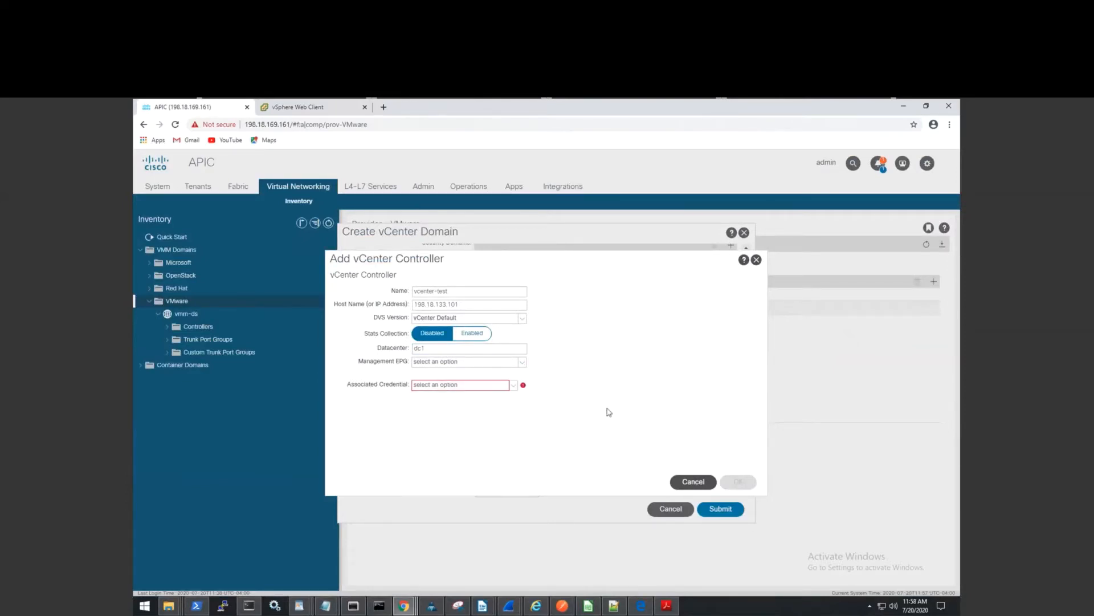
left_click(523, 363)
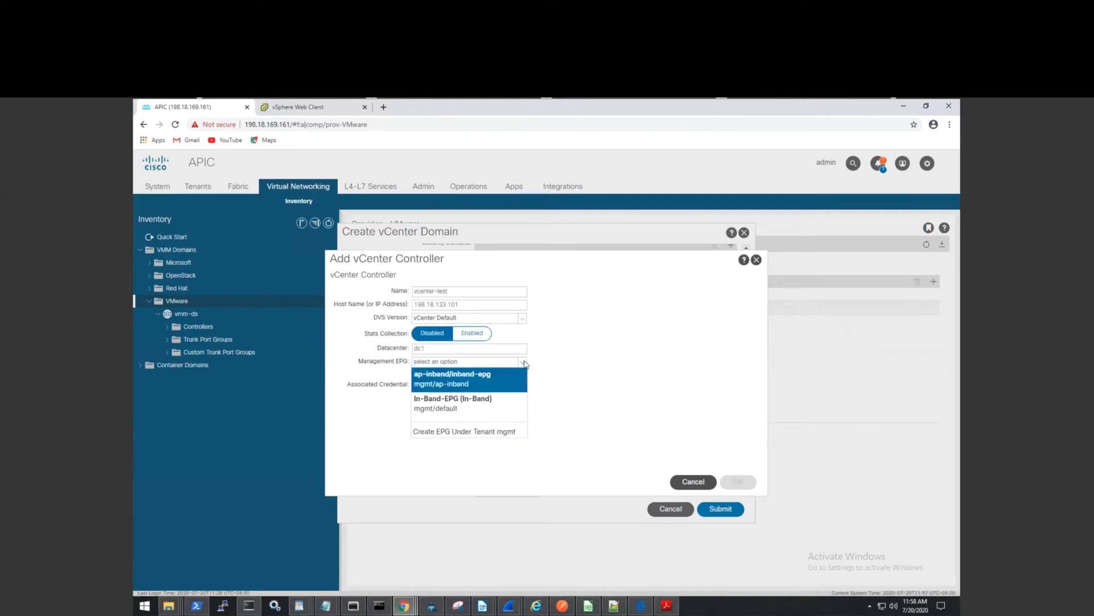
left_click(613, 388)
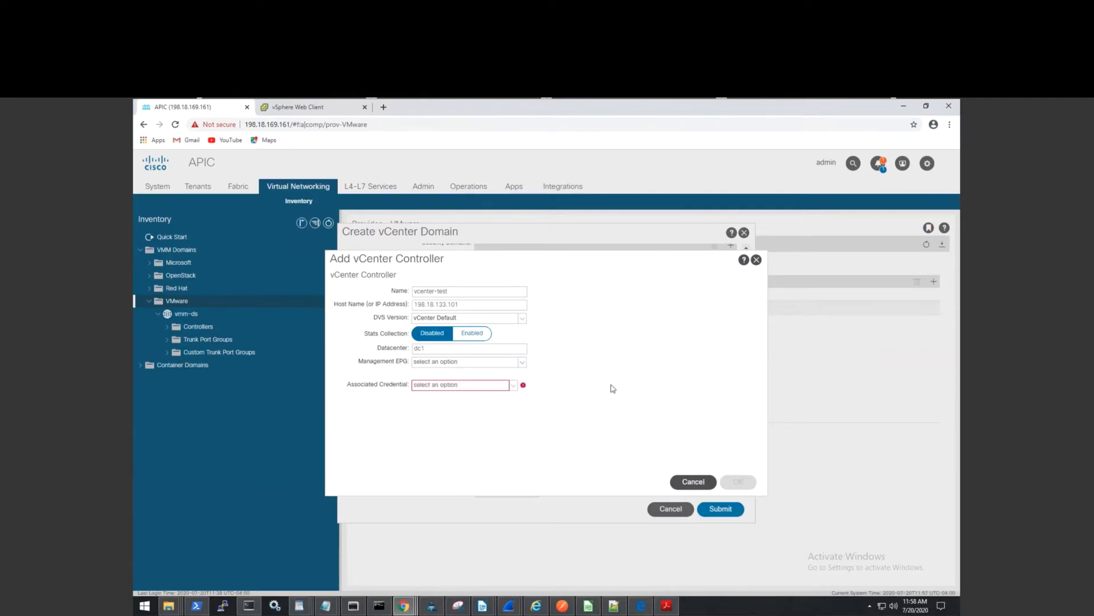
left_click(515, 387)
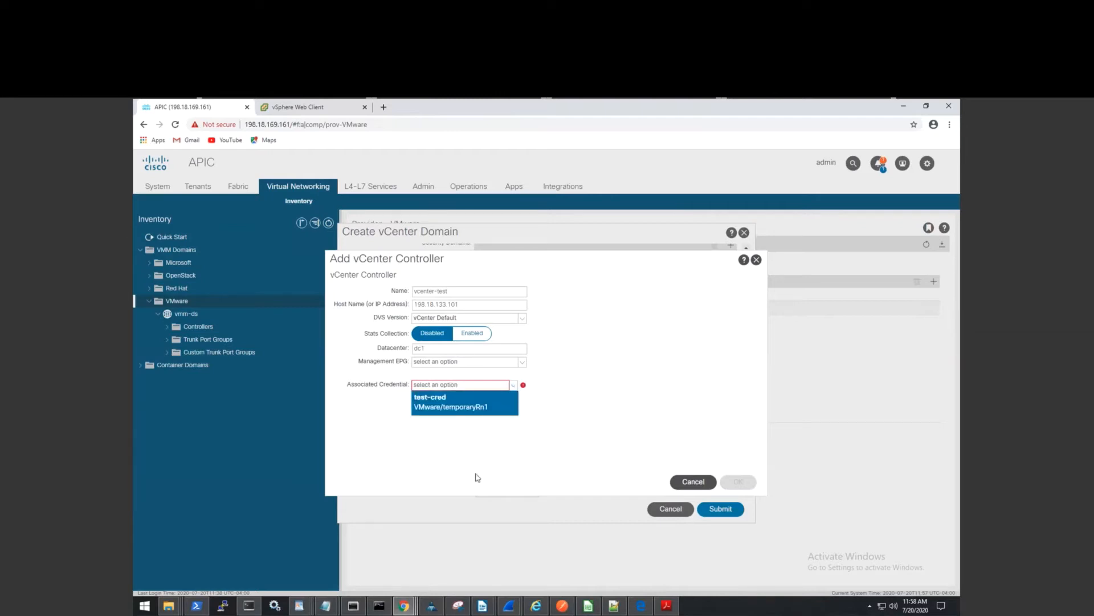
left_click(460, 401)
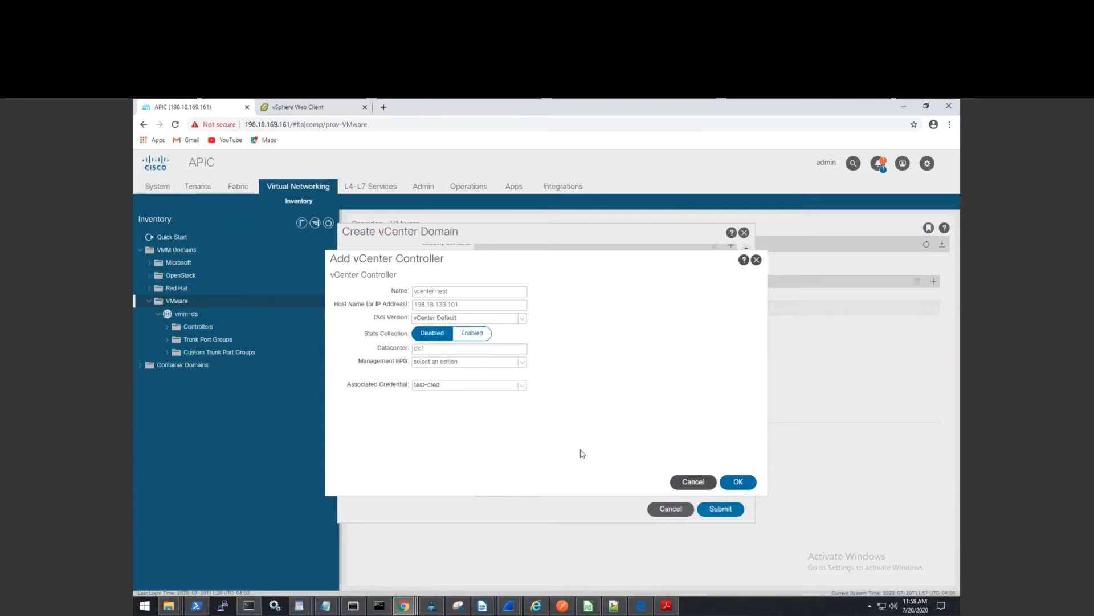
Save the vcenter-test controller into the new domain.
left_click(748, 483)
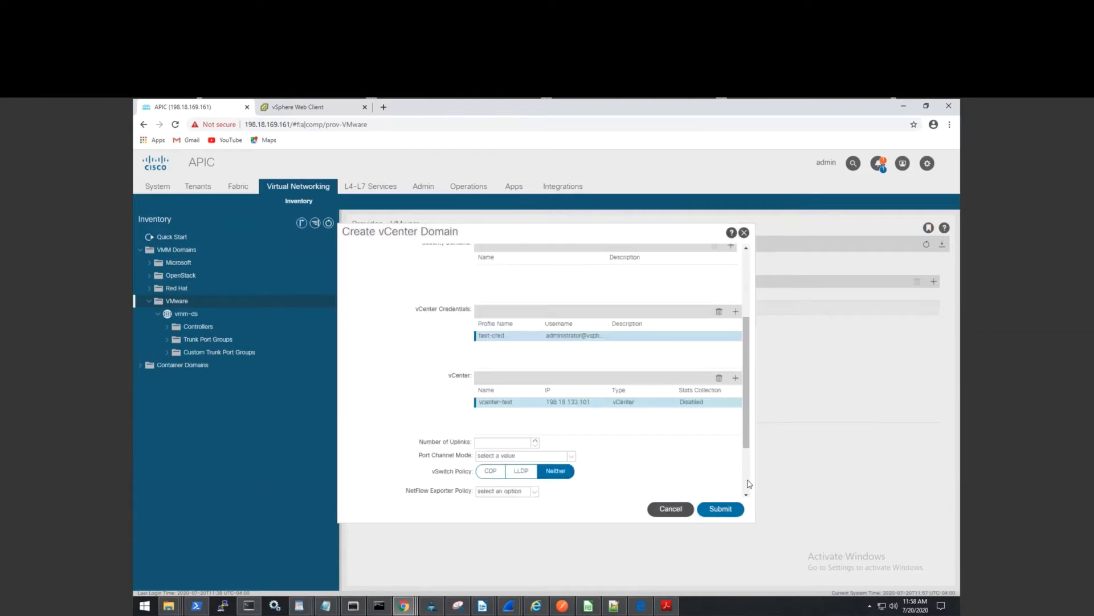
scroll(747, 431, "down", 1)
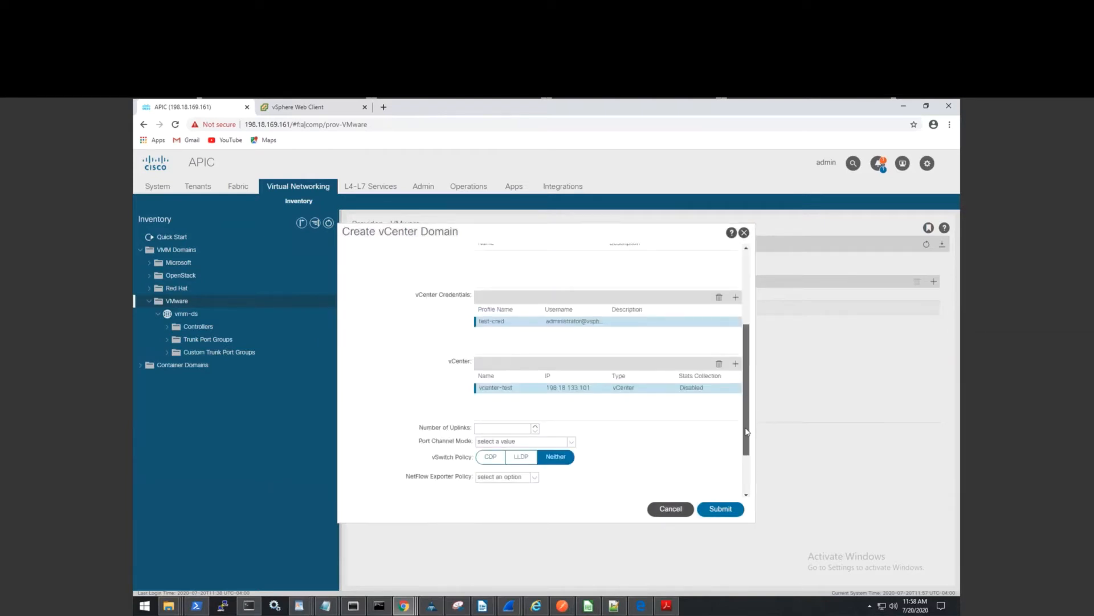
scroll(747, 432, "down", 4)
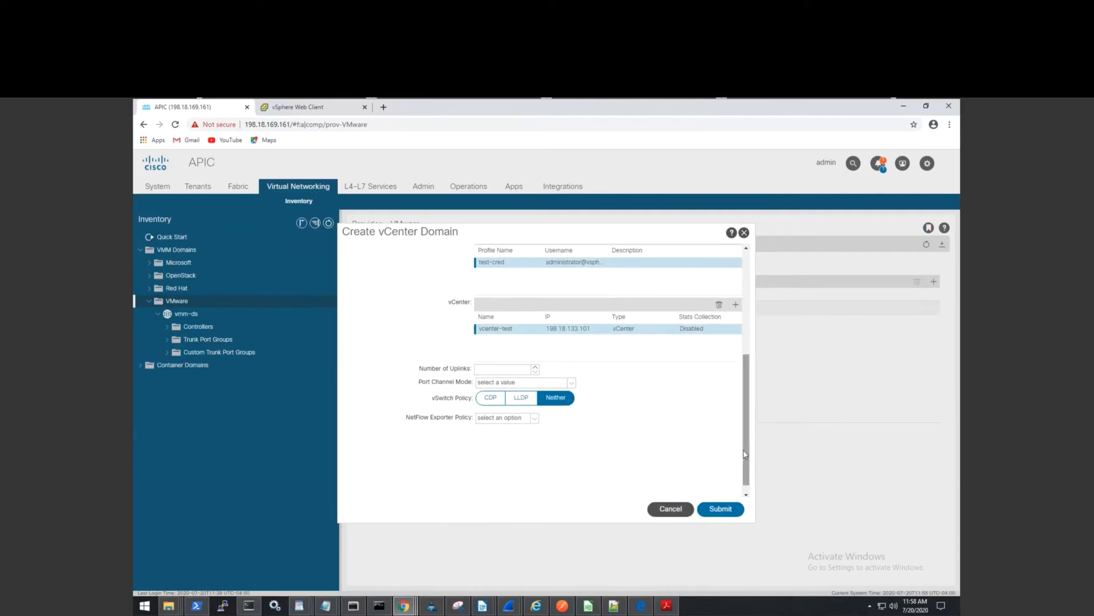
Set 2 uplinks, LACP Active port channel mode and LLDP vSwitch policy.
left_click(525, 372)
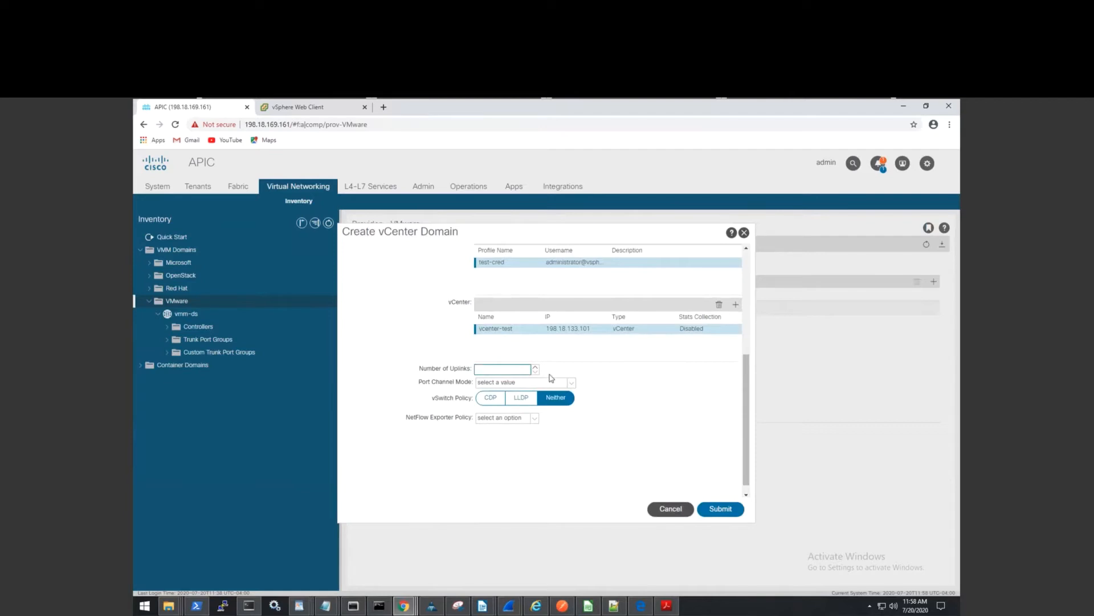
left_click(593, 420)
left_click(571, 383)
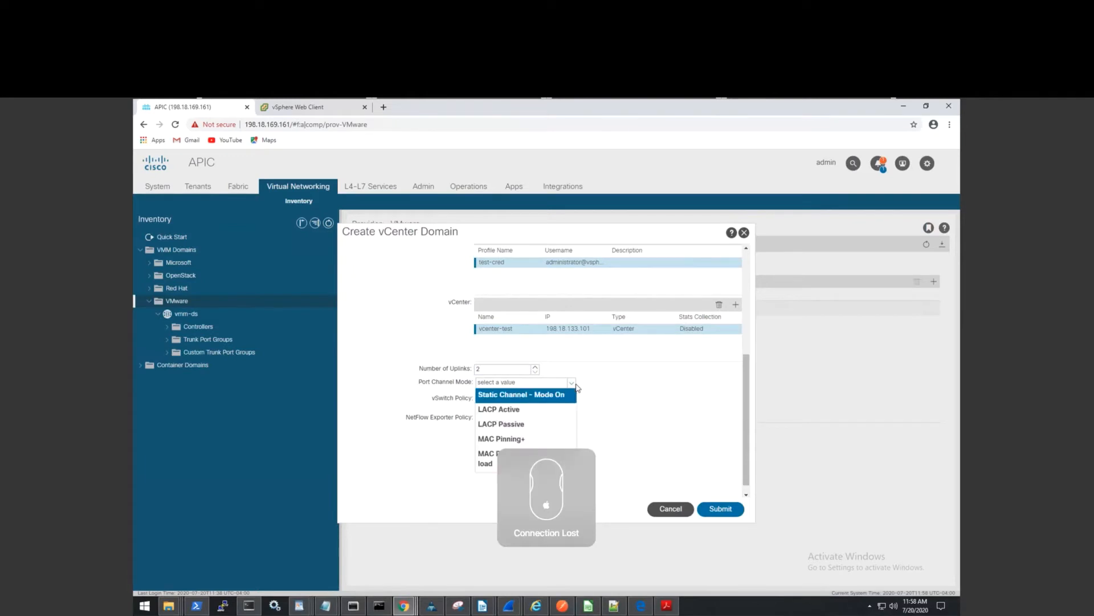
left_click(651, 394)
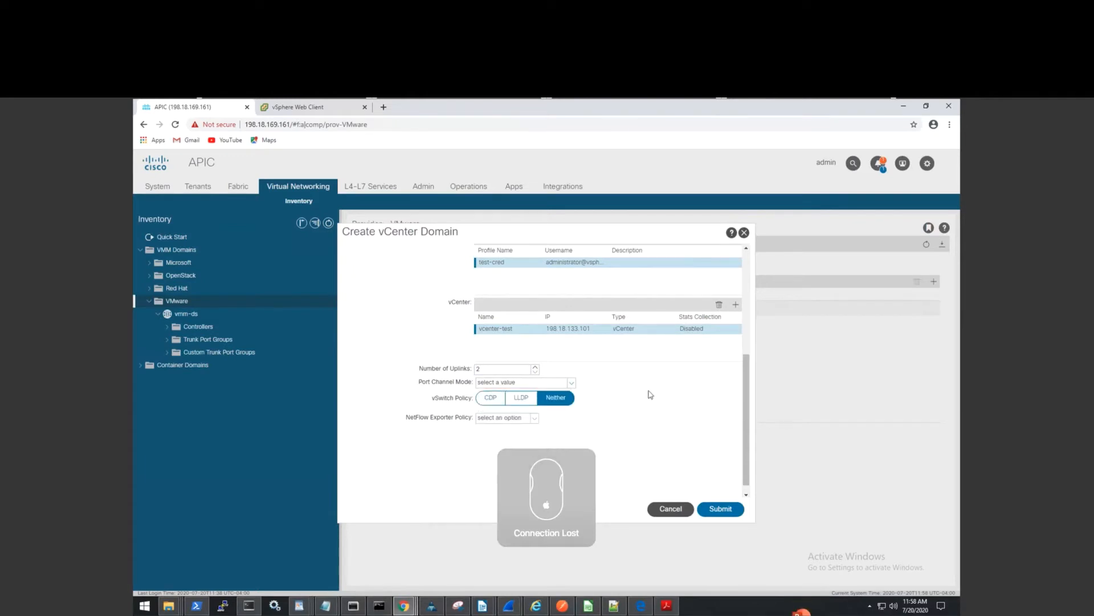
left_click(573, 384)
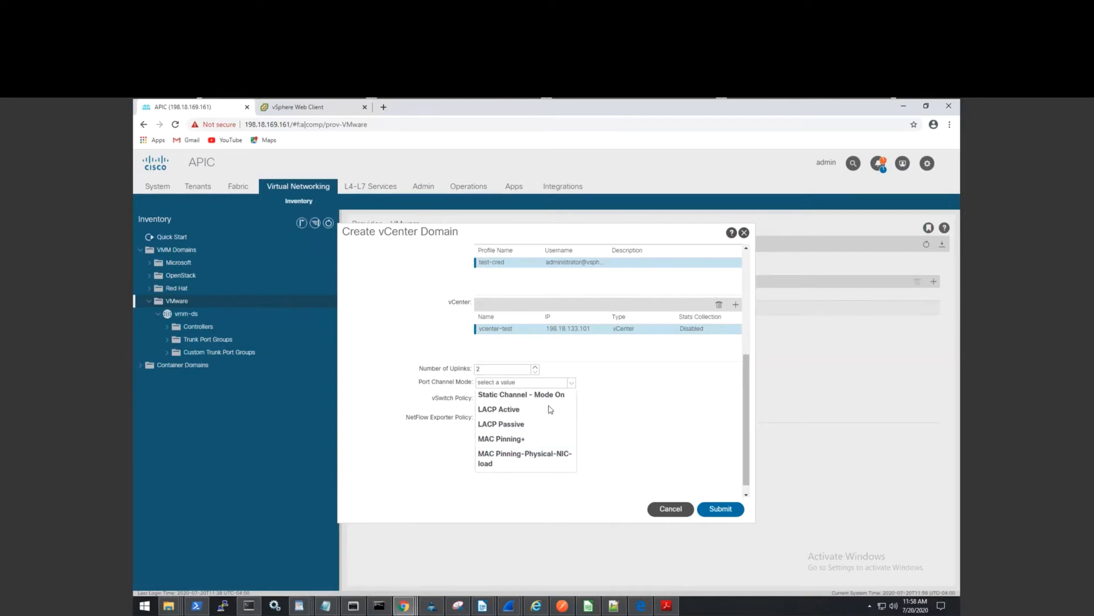
left_click(532, 410)
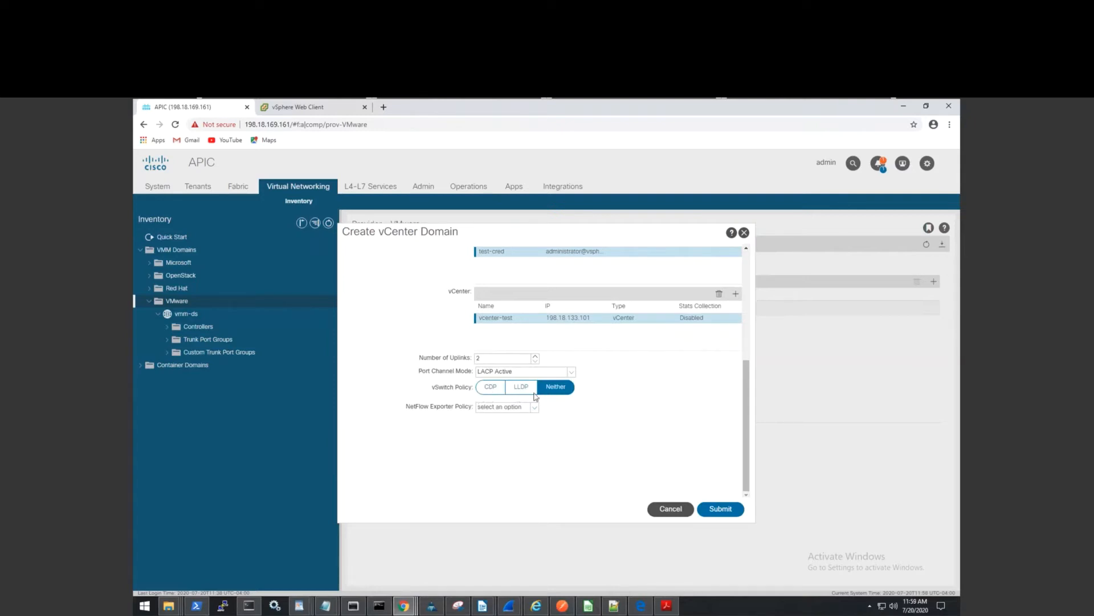
left_click(523, 389)
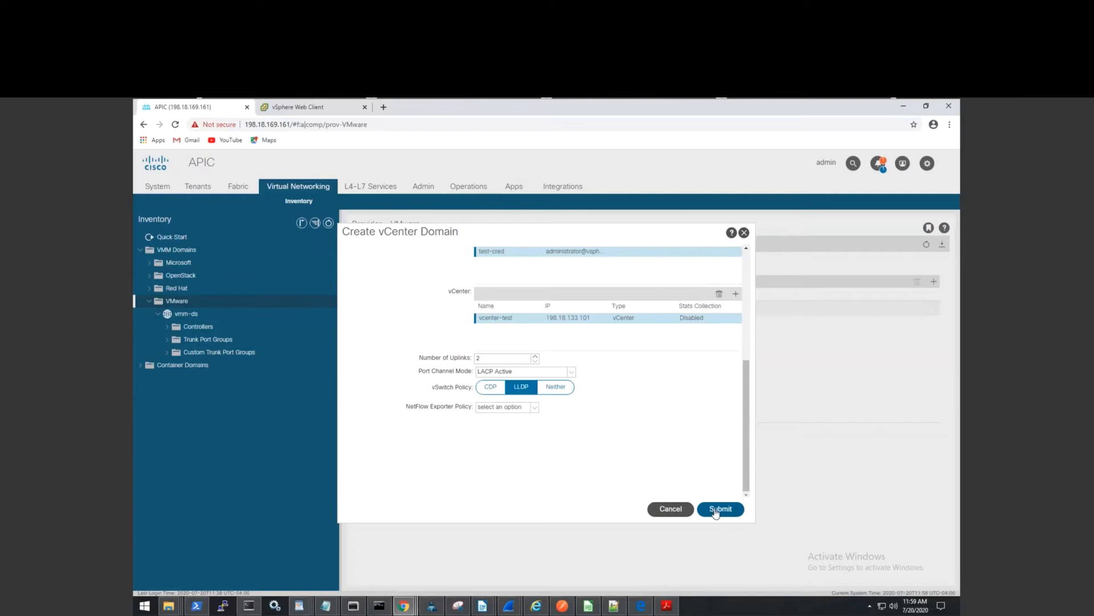
Cancel the unfinished domain and open the existing vmm-ds domain's general properties.
left_click(679, 511)
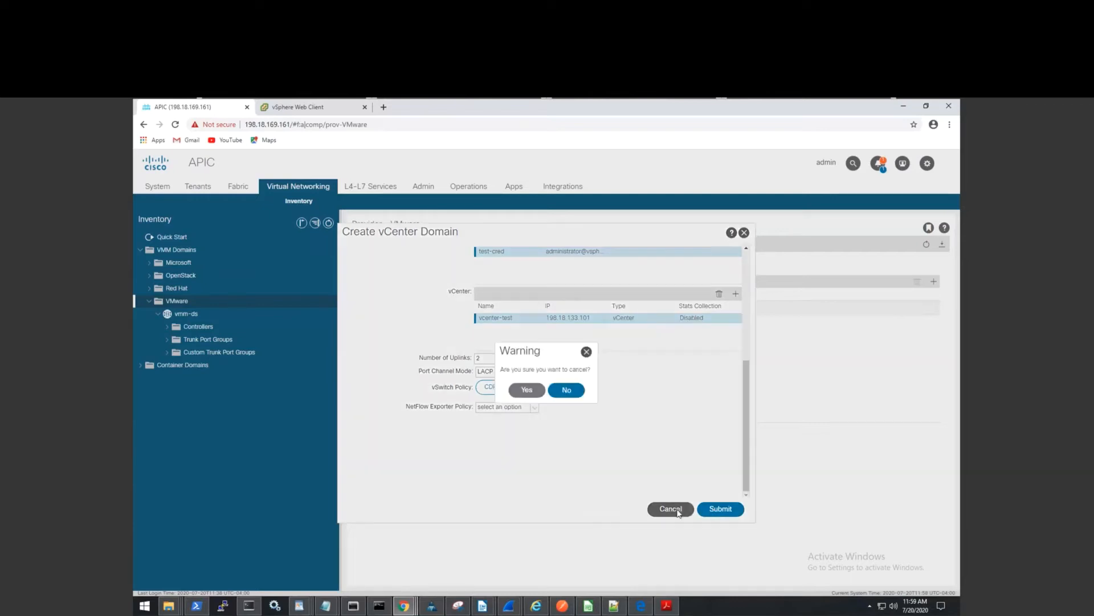
left_click(523, 390)
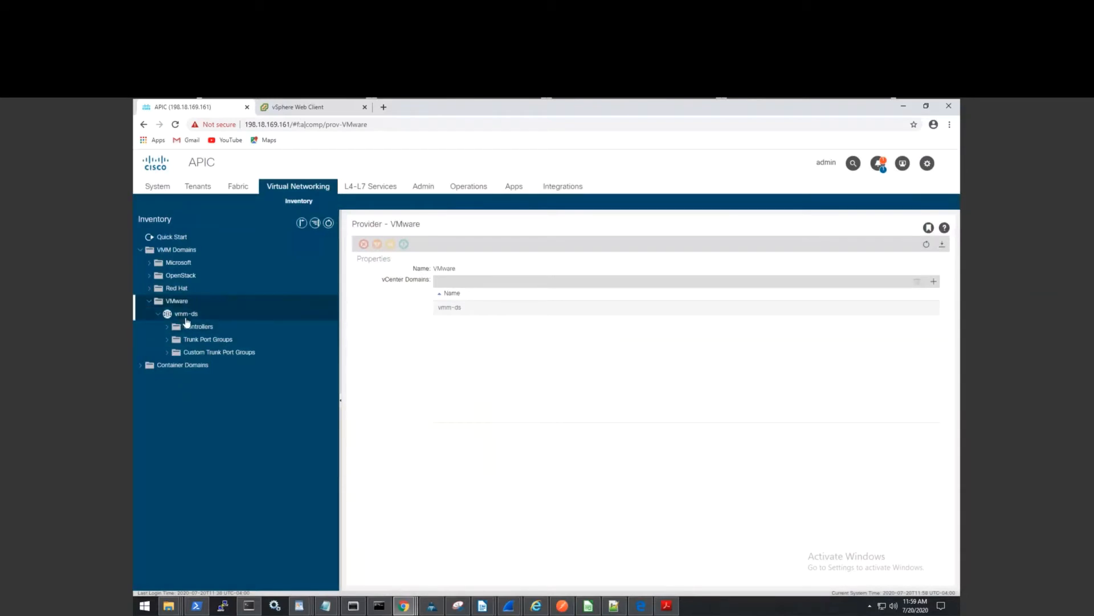
left_click(181, 314)
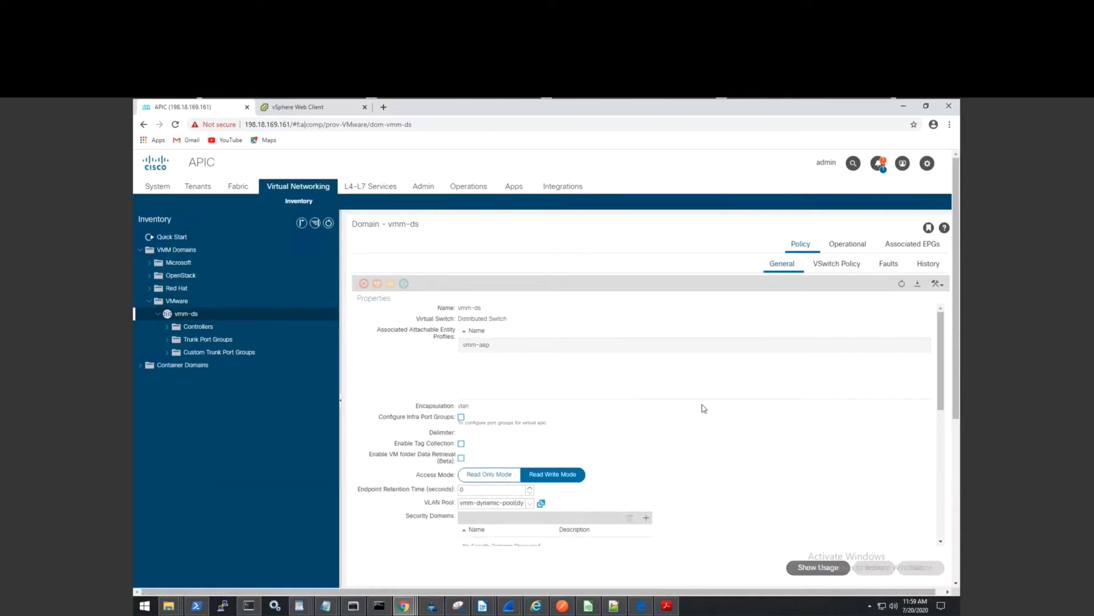
scroll(704, 408, "down", 1)
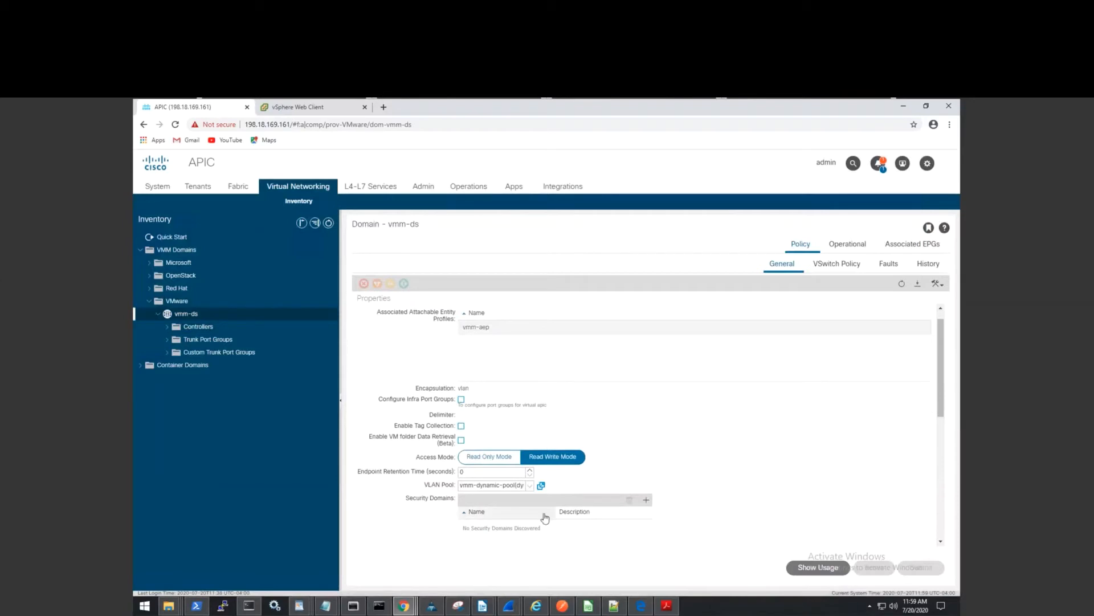
Inspect the vmm-dynamic-pool VLAN pool details, then close them.
left_click(541, 486)
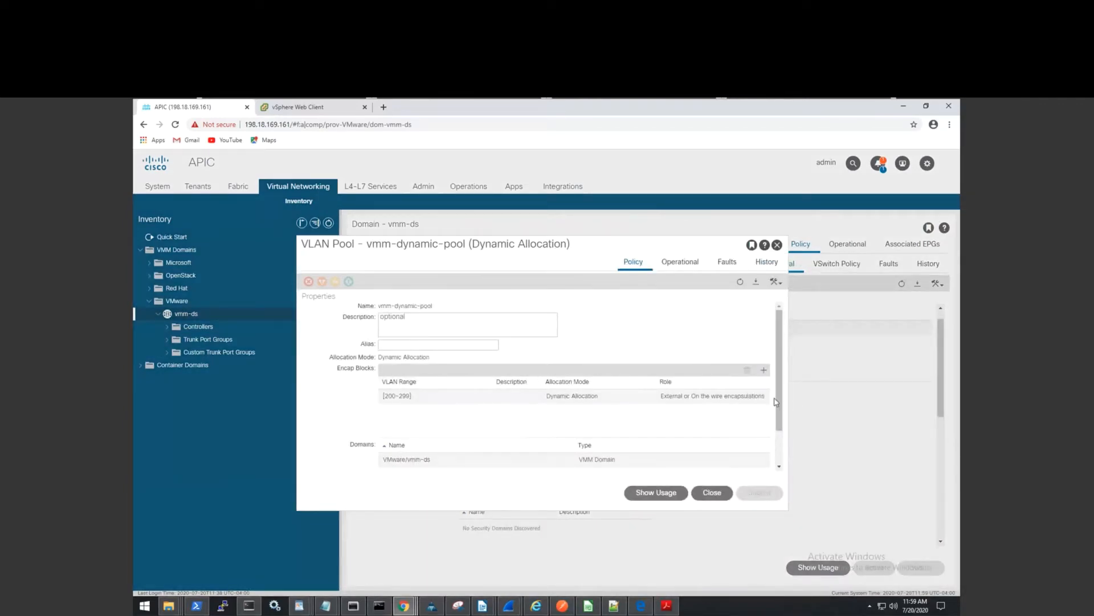
key("ctrl+a")
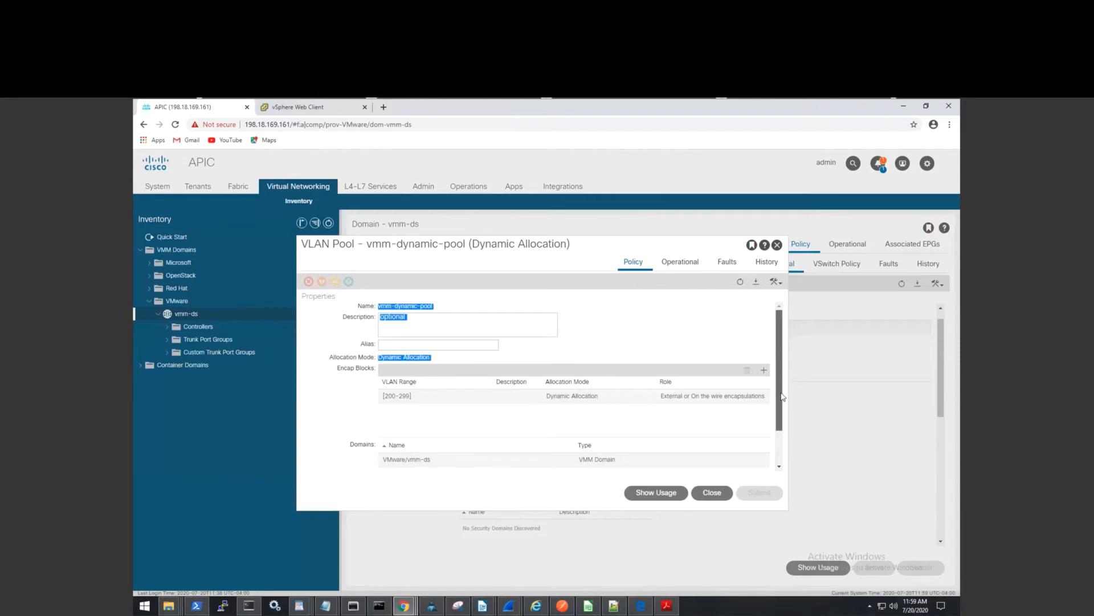
left_click_drag(780, 397, 779, 448)
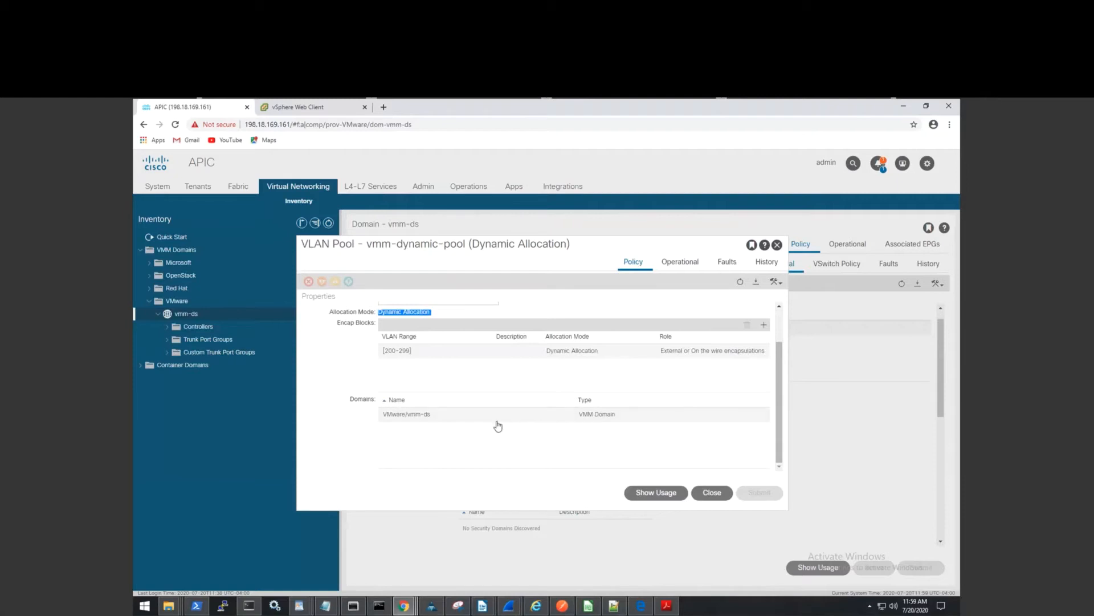
left_click(709, 495)
Open the vmm-ds domain's vCenter controller entry from the vCenter table.
scroll(686, 452, "down", 2)
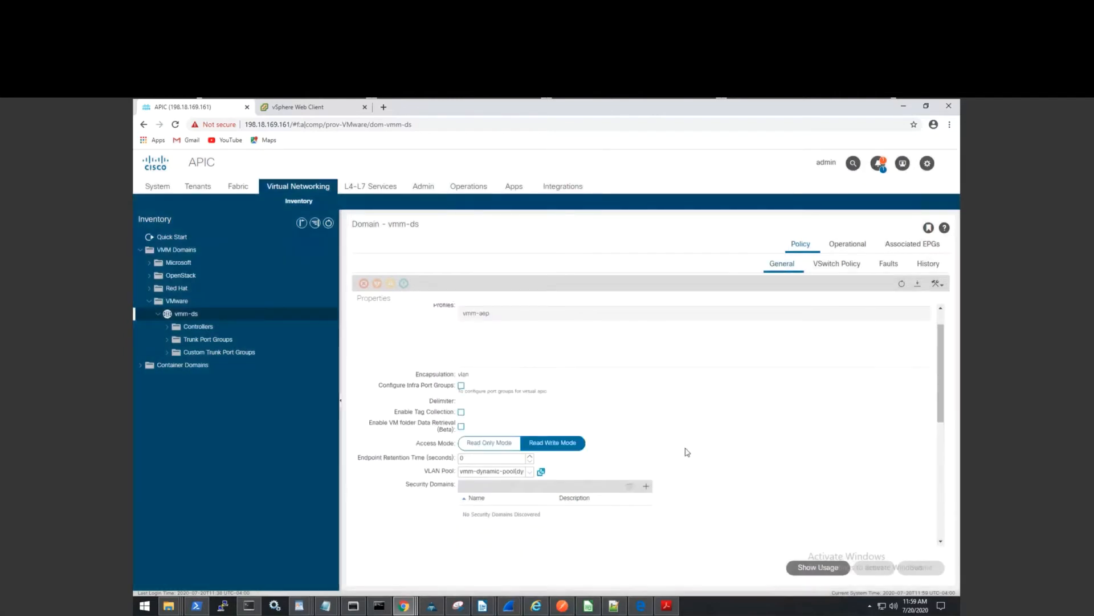
scroll(687, 452, "down", 3)
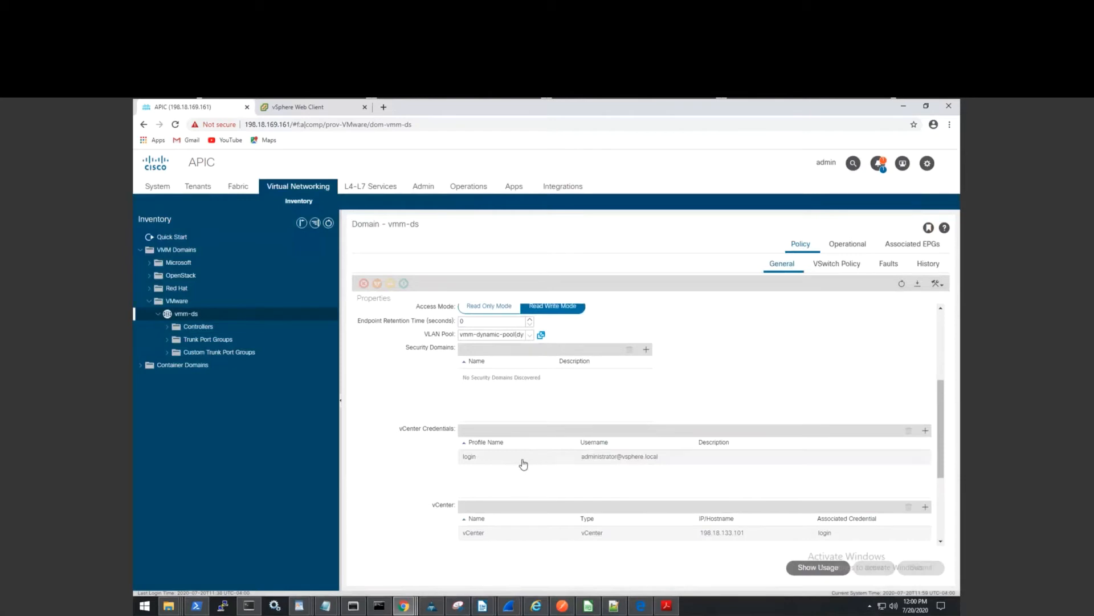
scroll(556, 511, "down", 1)
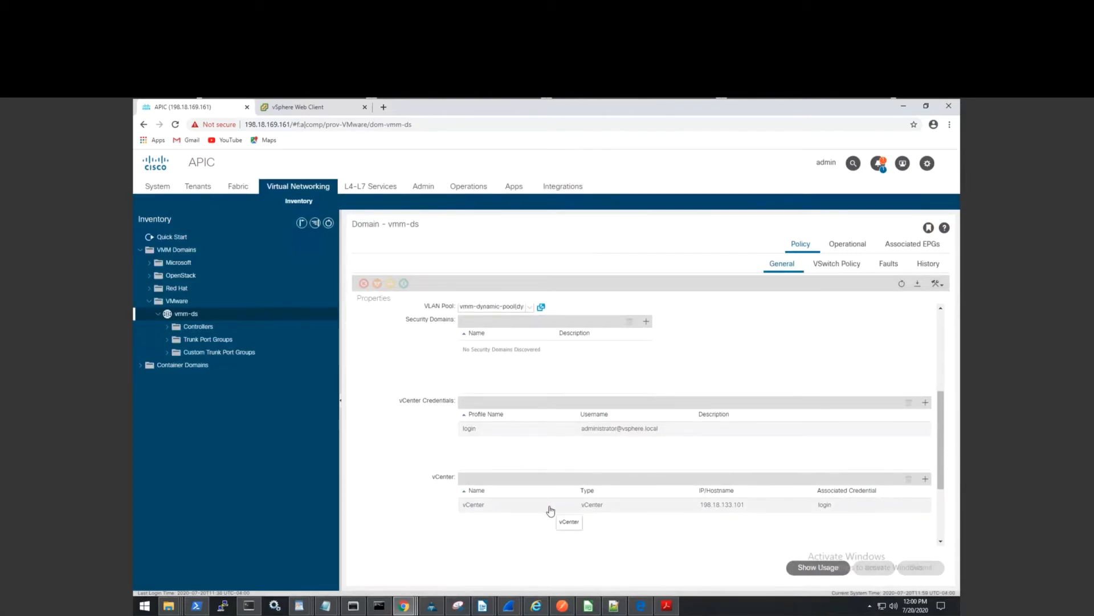
left_click(549, 508)
scroll(549, 508, "down", 1)
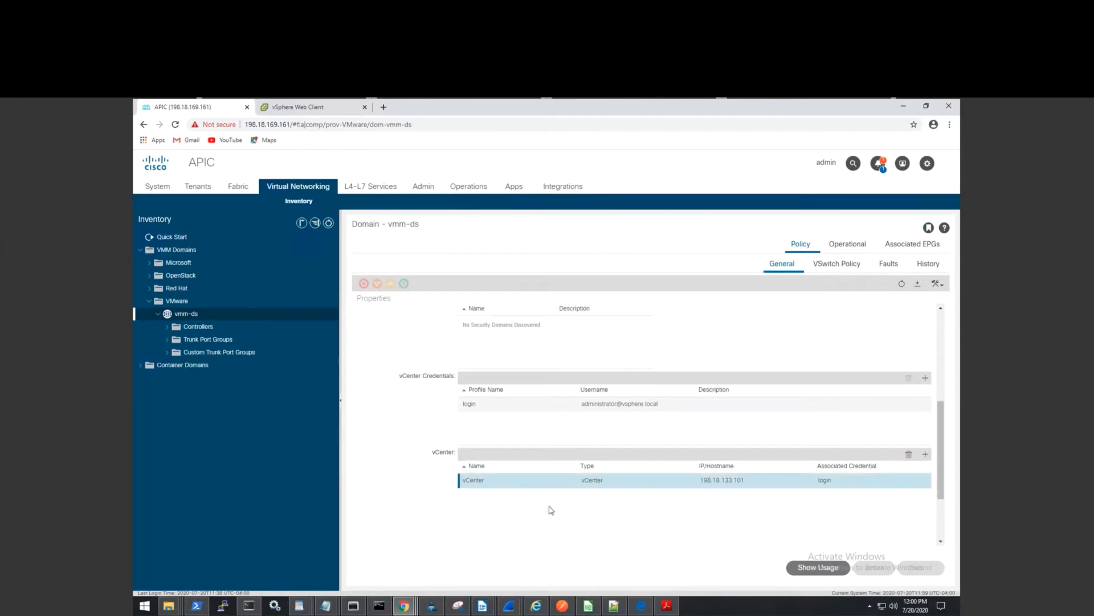
double_click(541, 486)
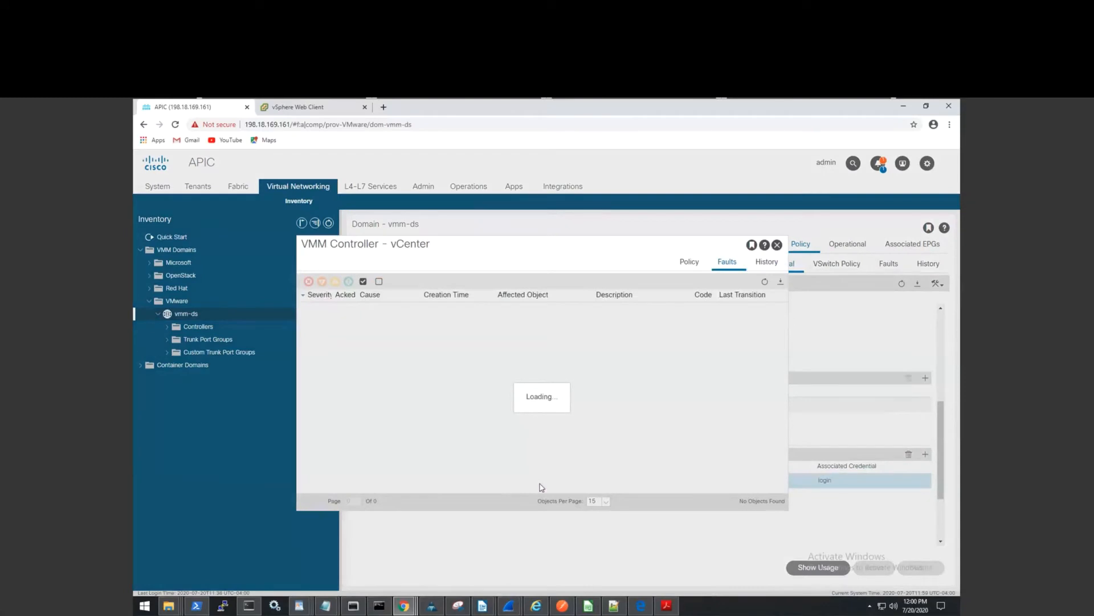
left_click(689, 267)
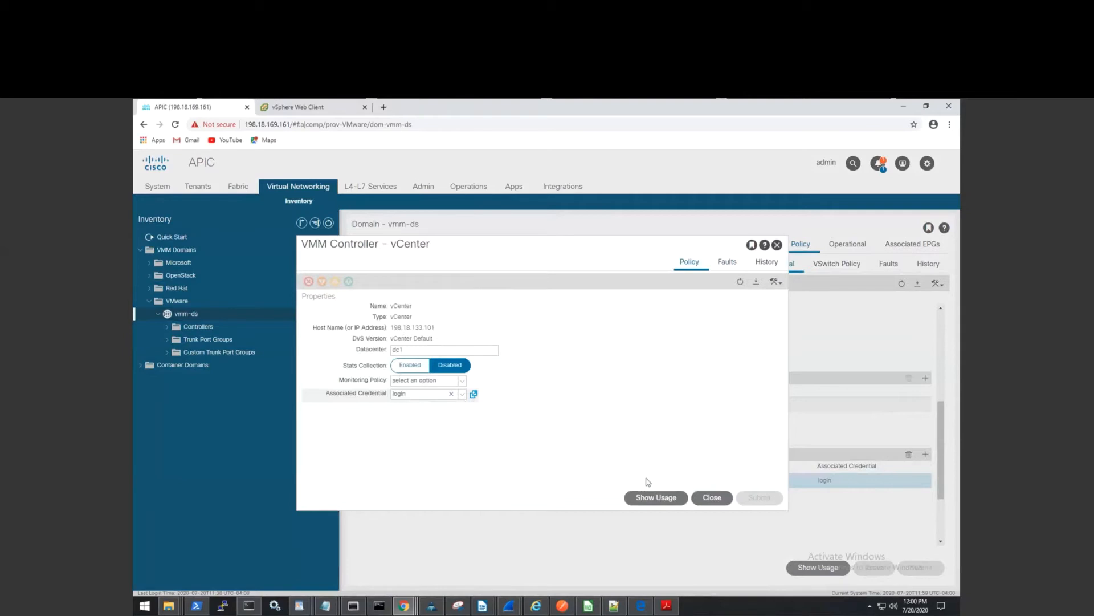
left_click(710, 502)
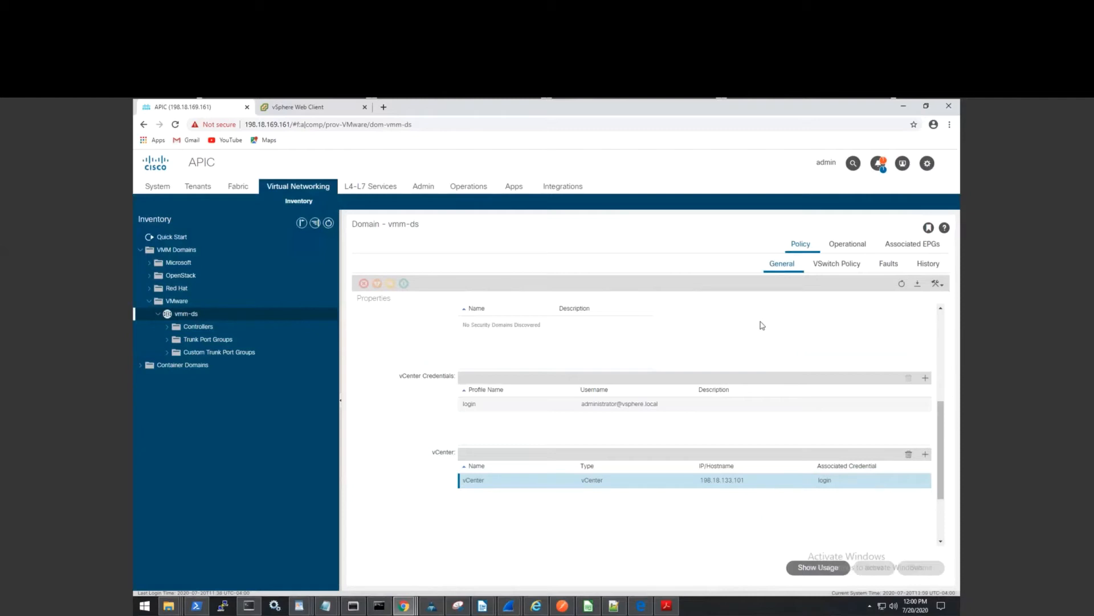
Review vmm-ds VSwitch Policy, Faults and Operational status, then go to All Tenants.
left_click(840, 266)
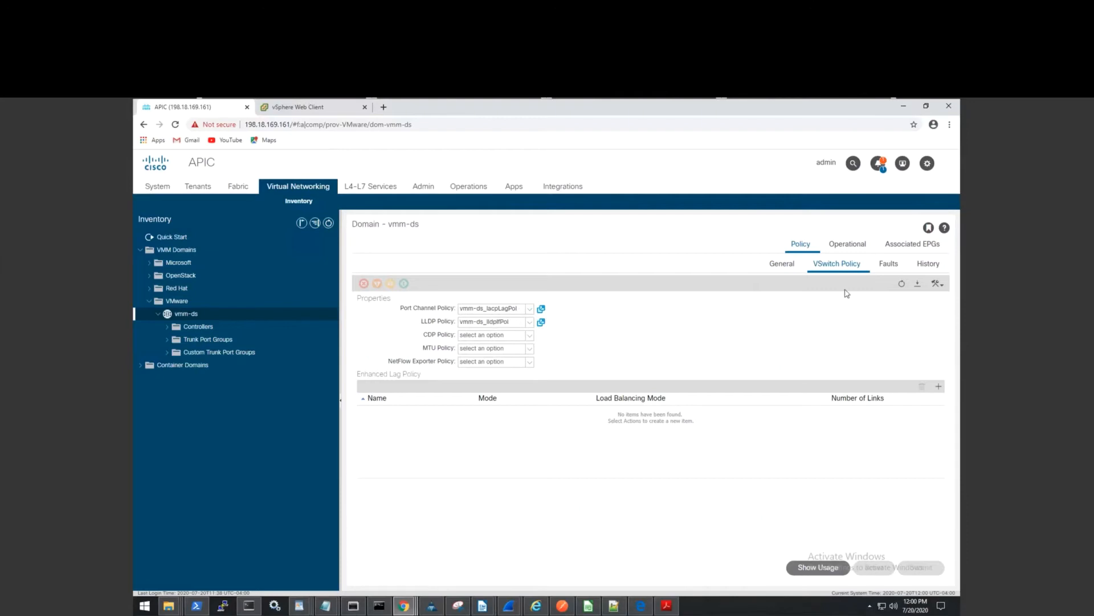
left_click(884, 266)
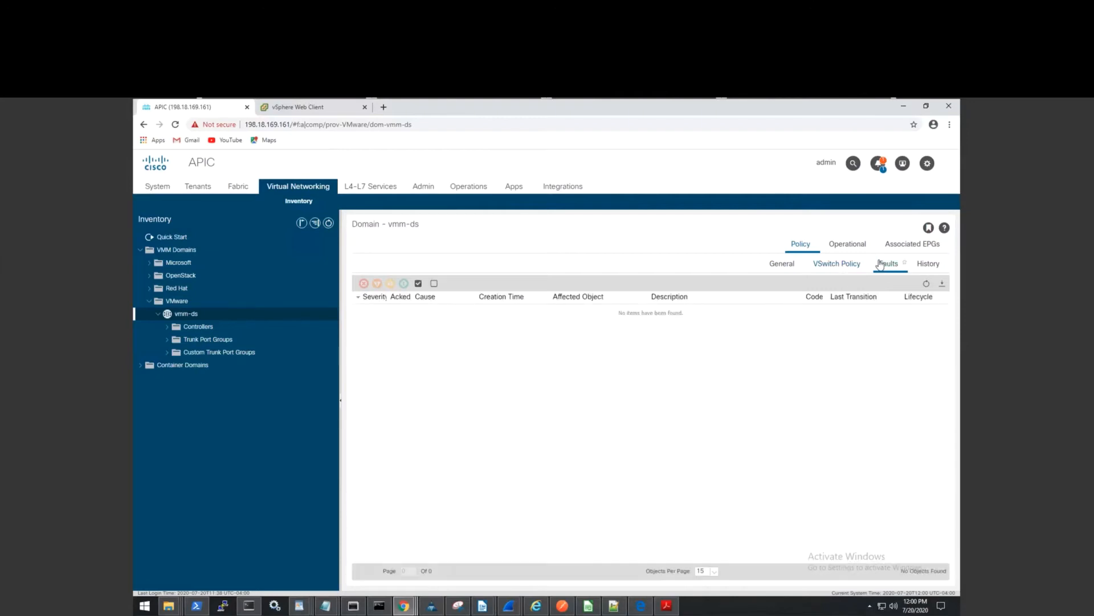
left_click(860, 249)
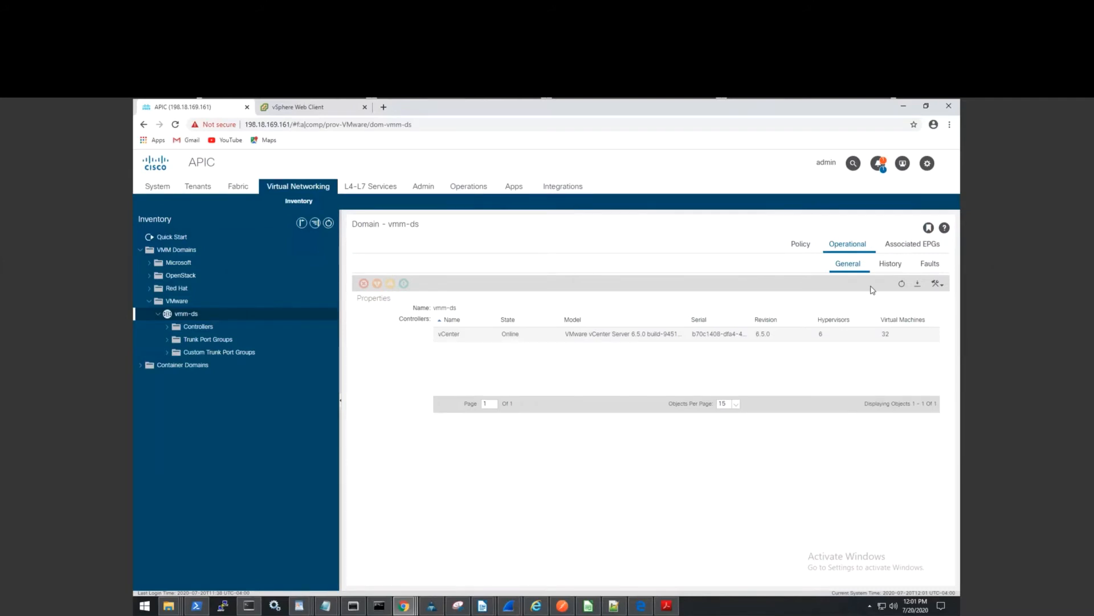
left_click(198, 187)
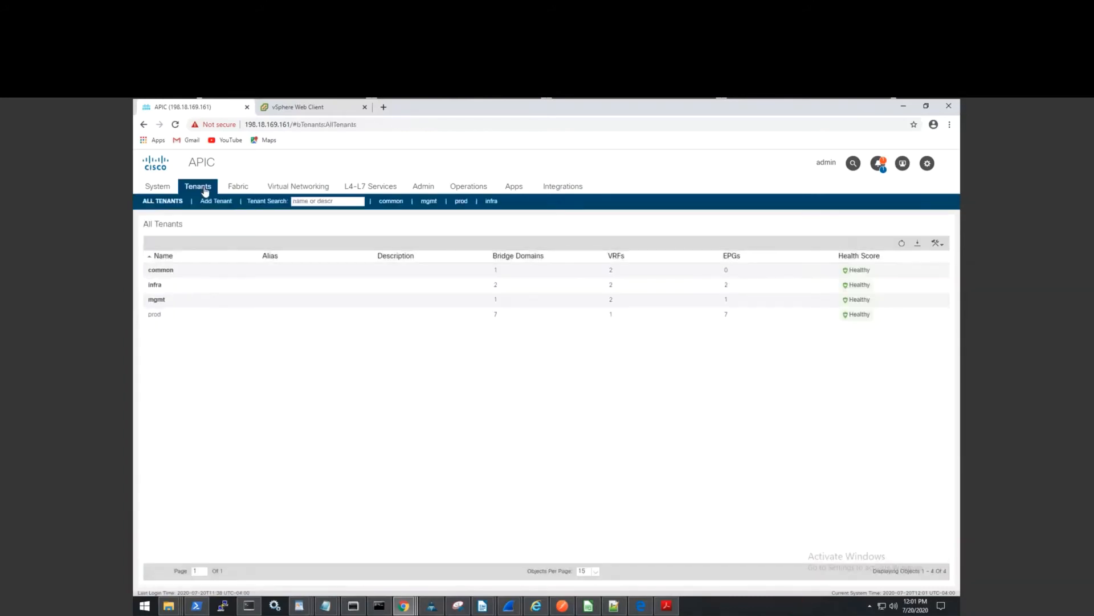
Go to prod > prod-ap > net102-epg and list its bound domains (VMs and Bare-Metals).
left_click(156, 315)
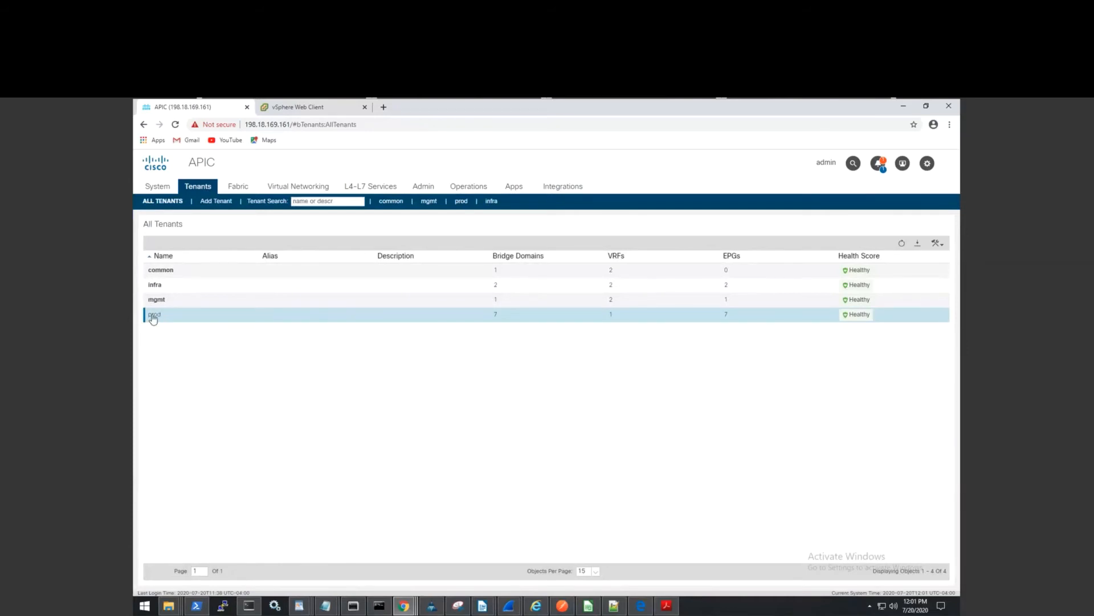
double_click(153, 317)
left_click(142, 250)
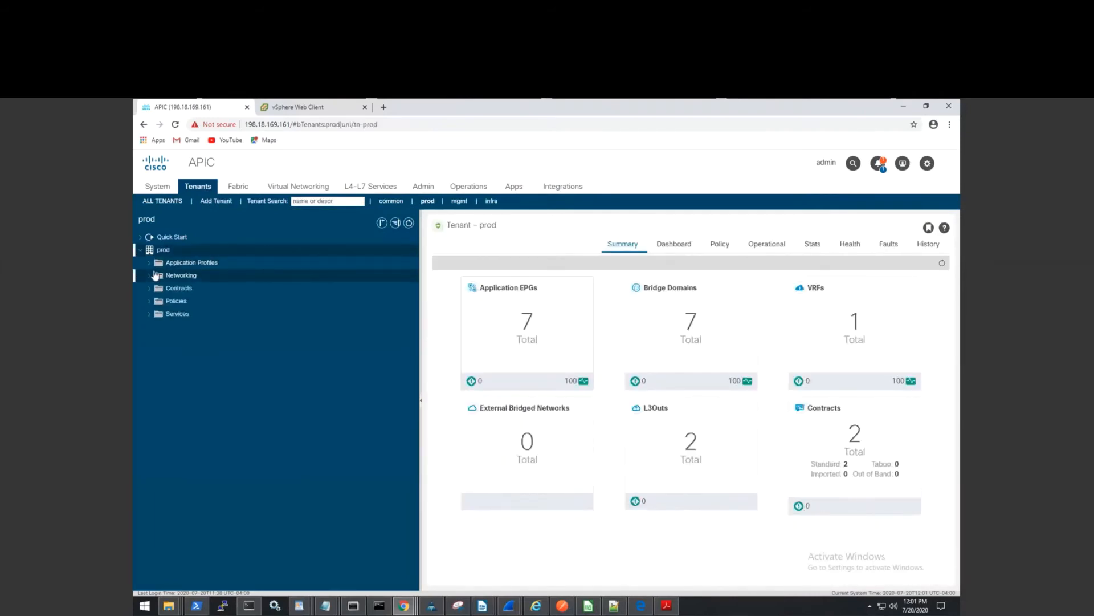
left_click(150, 262)
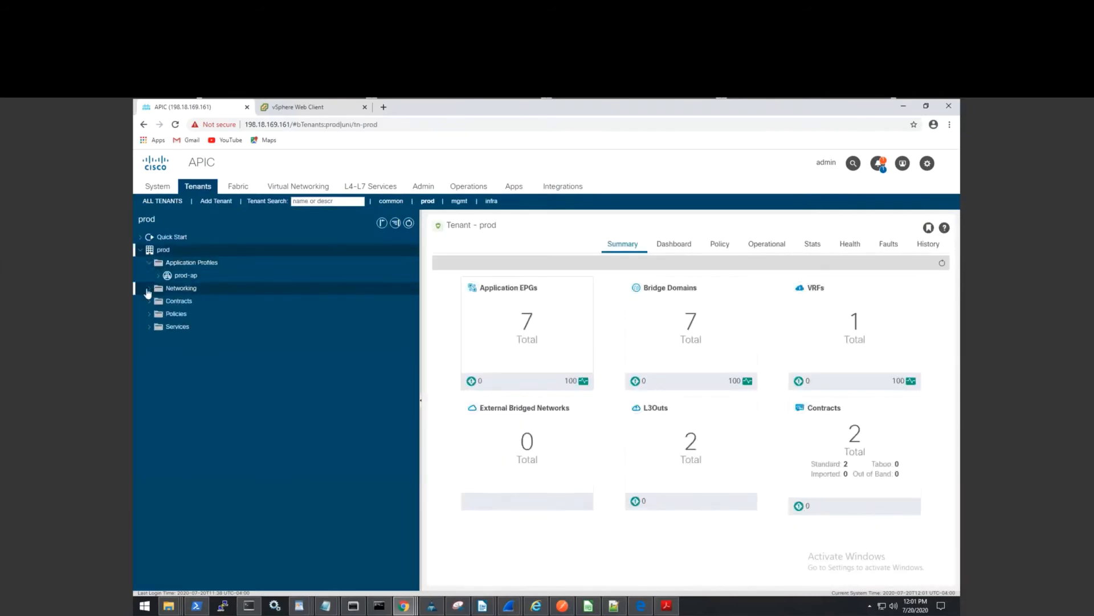
left_click(159, 275)
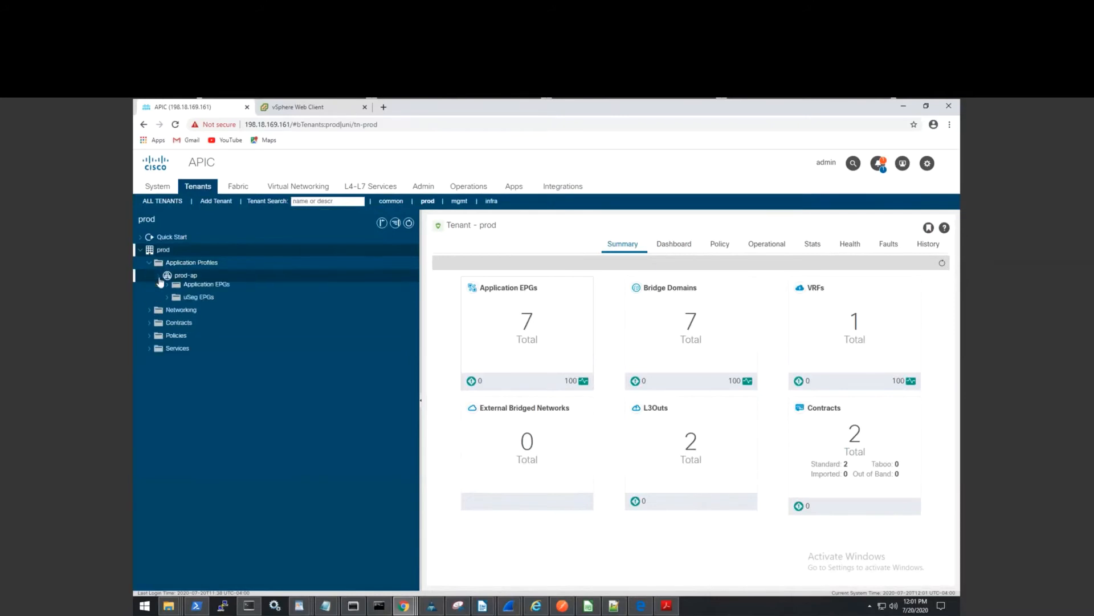
left_click(168, 291)
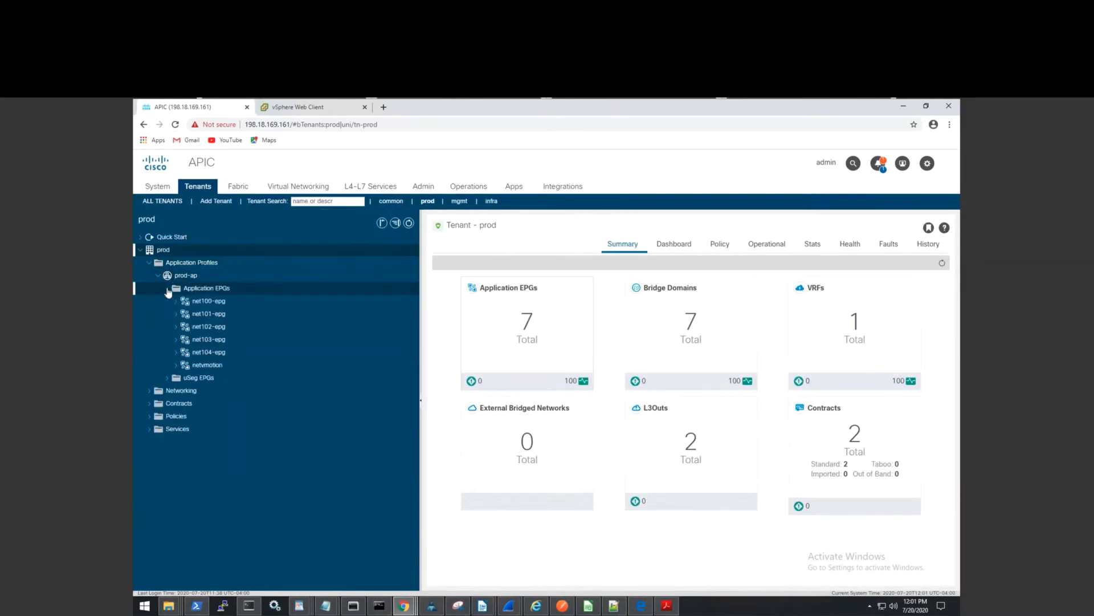
left_click(180, 330)
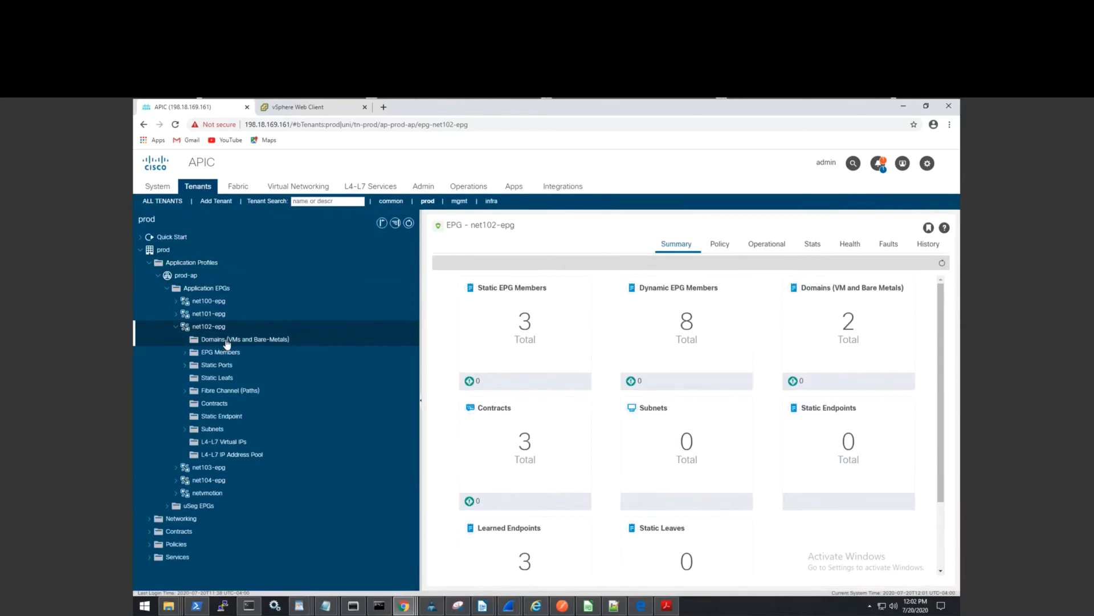
left_click(226, 342)
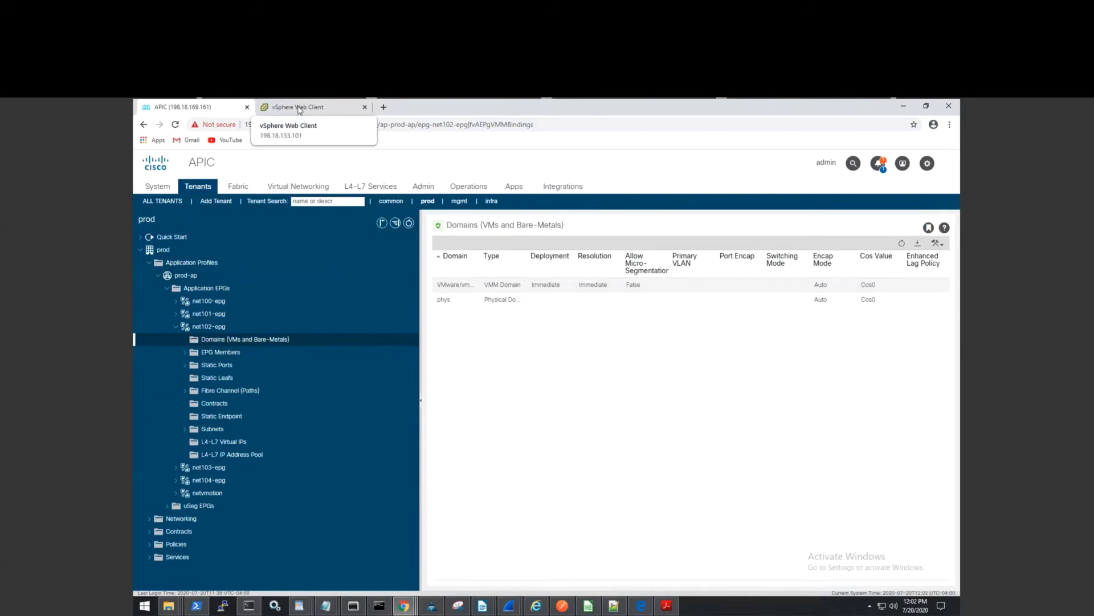
In vSphere networking, view the prod|prod-ap|net102-epg port group summary under vmm-ds, then return to APIC.
left_click(299, 110)
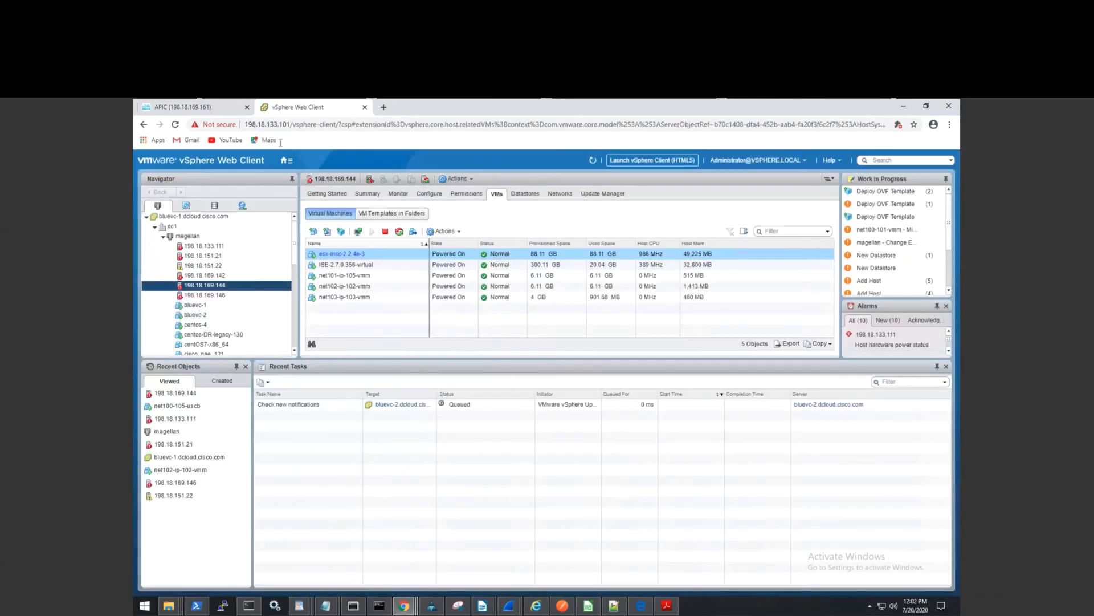
left_click(242, 205)
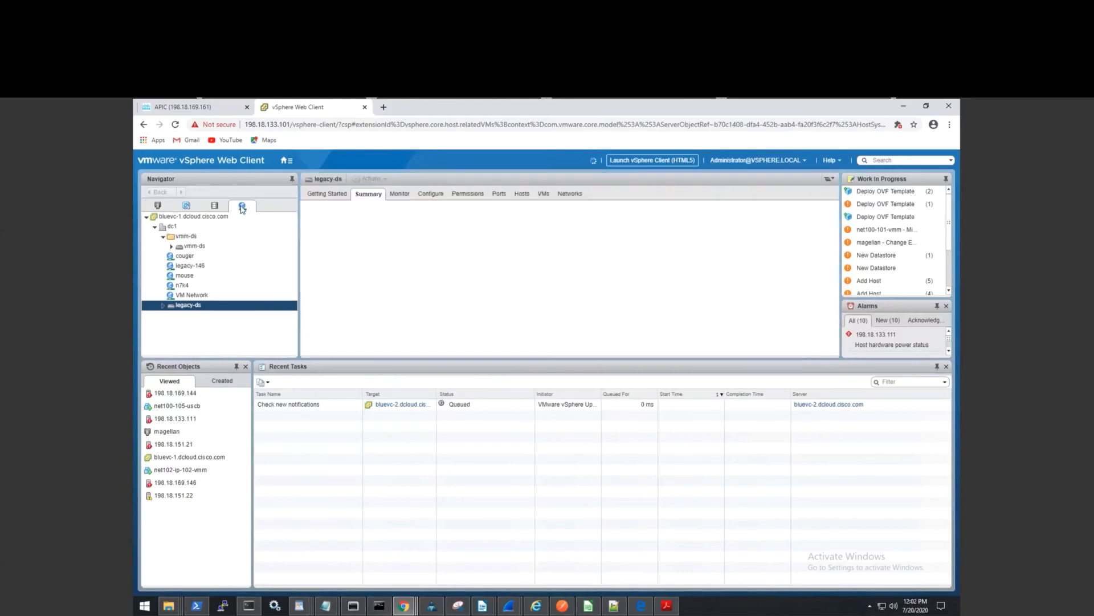
left_click(233, 265)
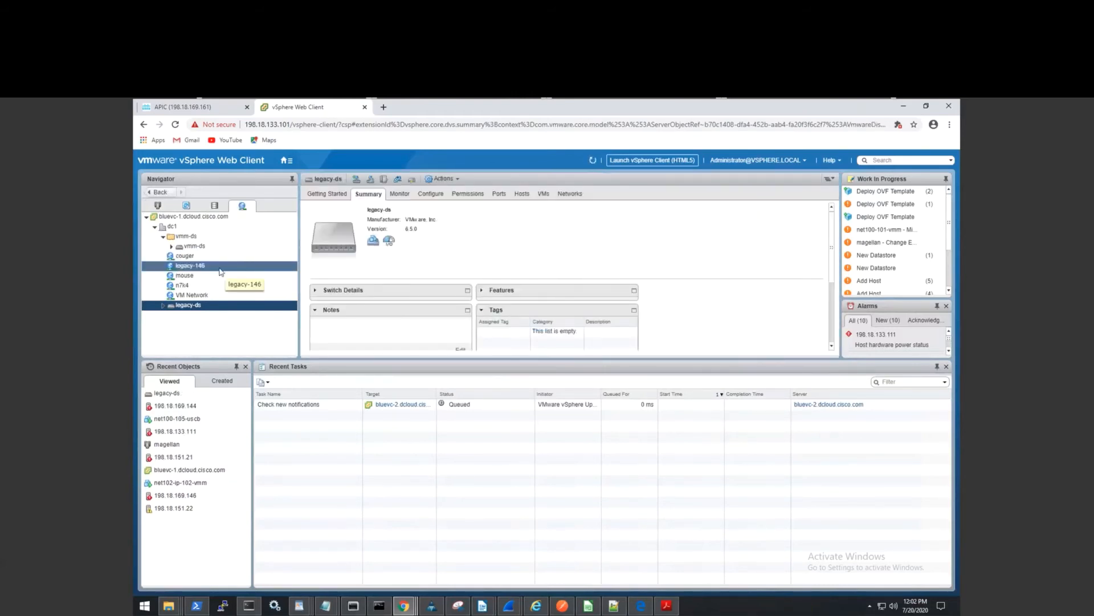
left_click(170, 247)
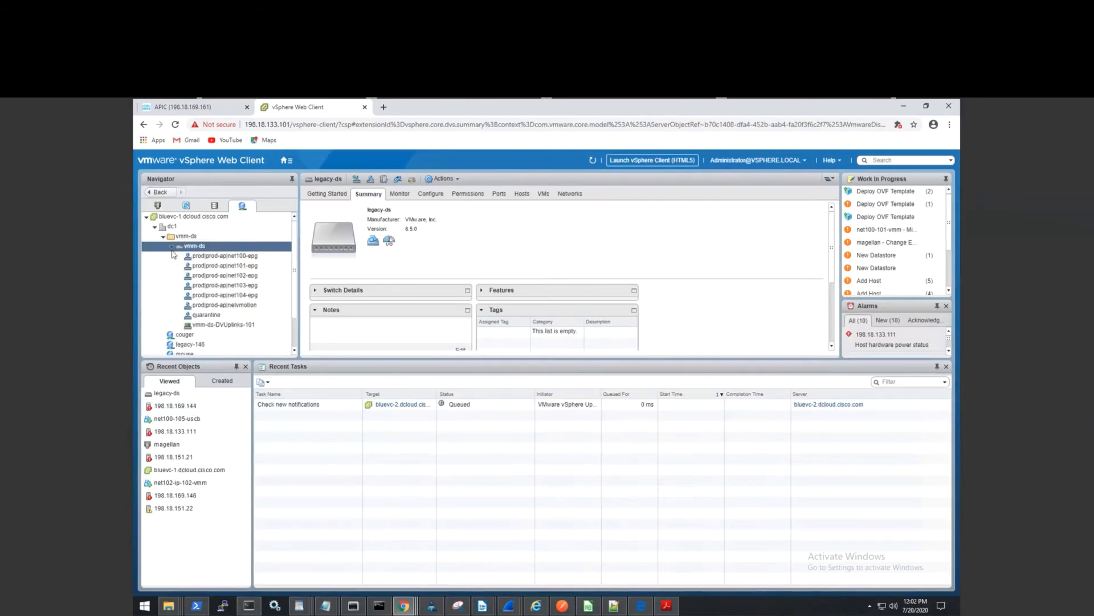
left_click(202, 285)
left_click(249, 277)
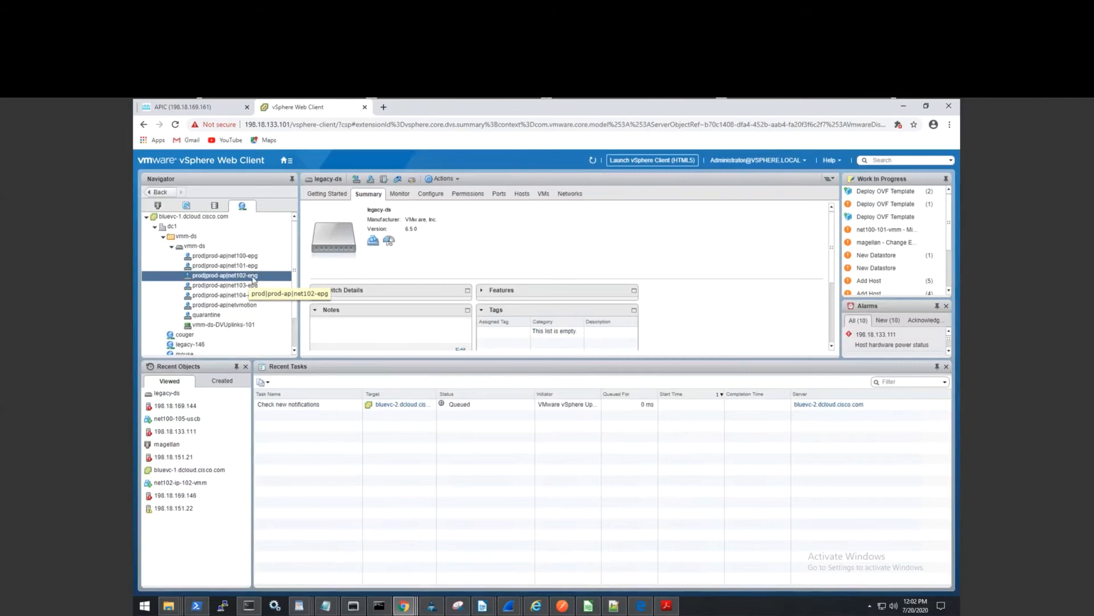
left_click(253, 278)
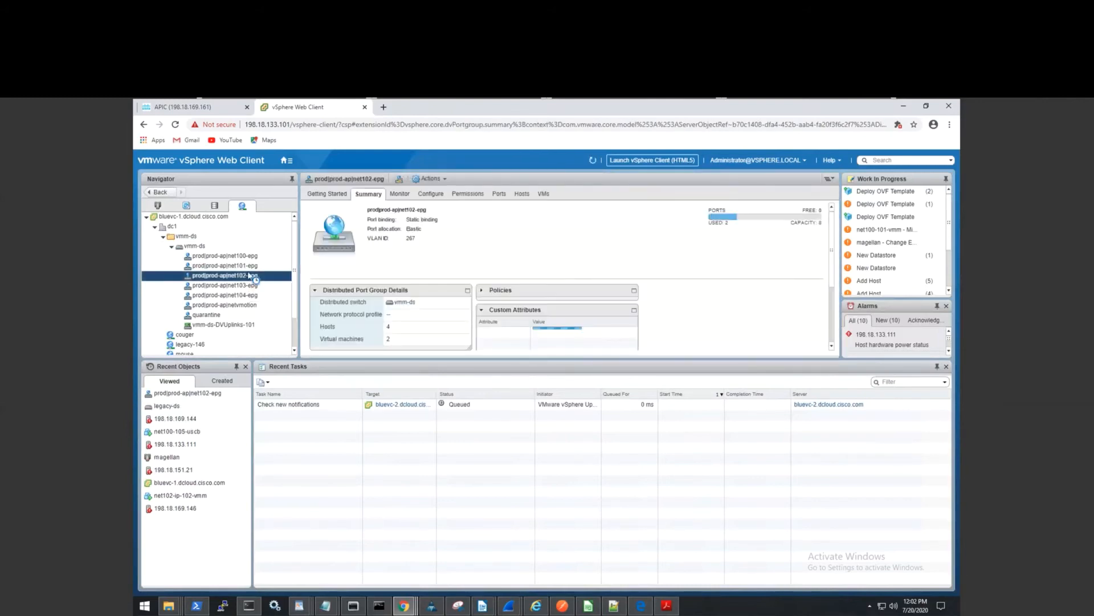
left_click(224, 108)
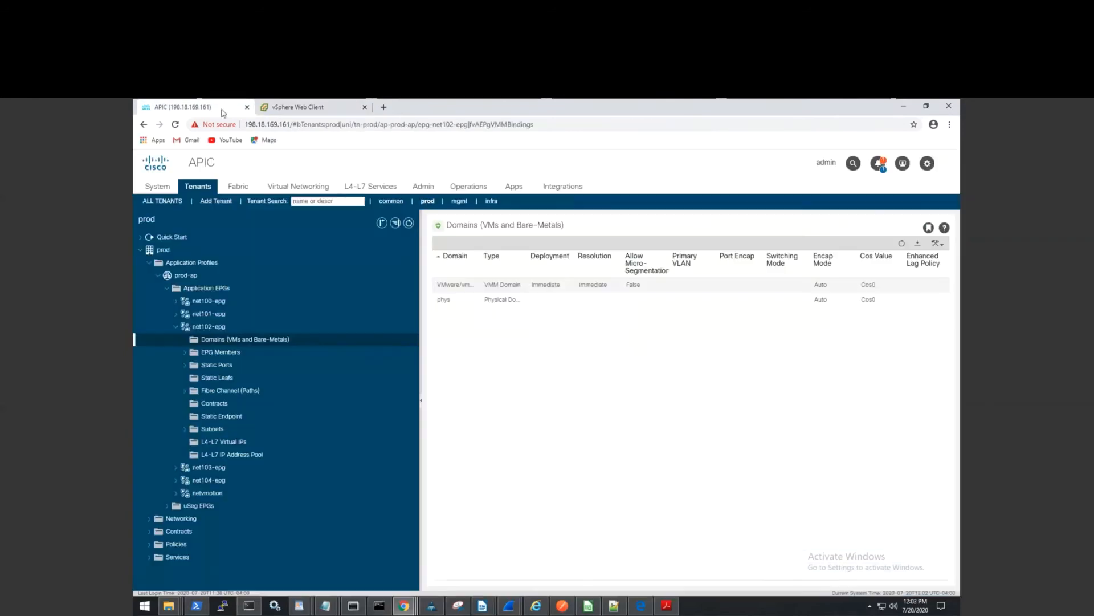
Start a new application EPG under prod-ap named test-epg.
left_click(182, 327)
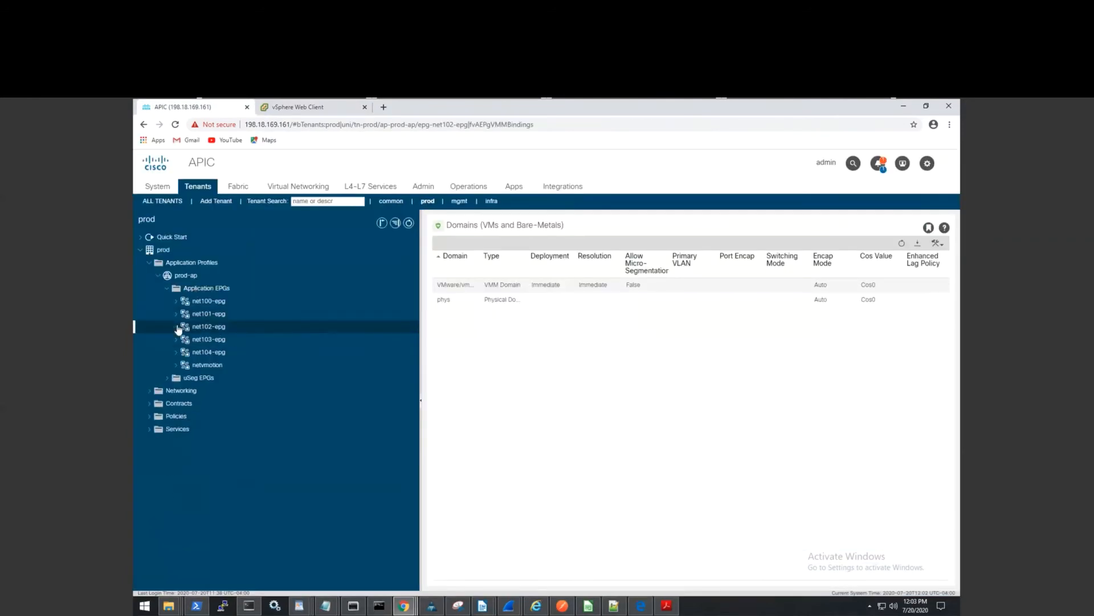
left_click(212, 290)
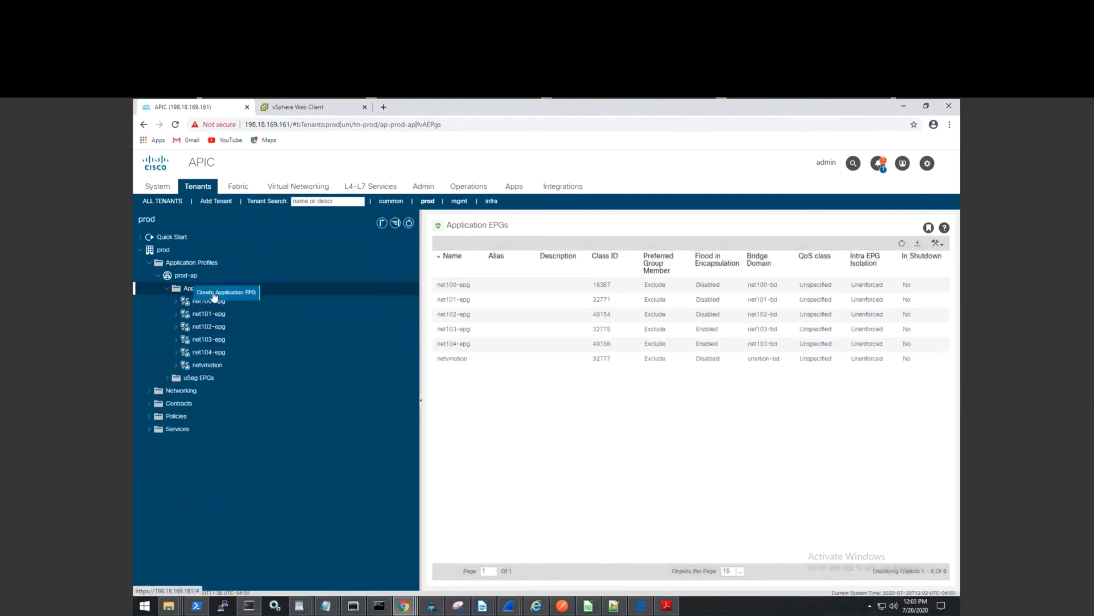
left_click(213, 291)
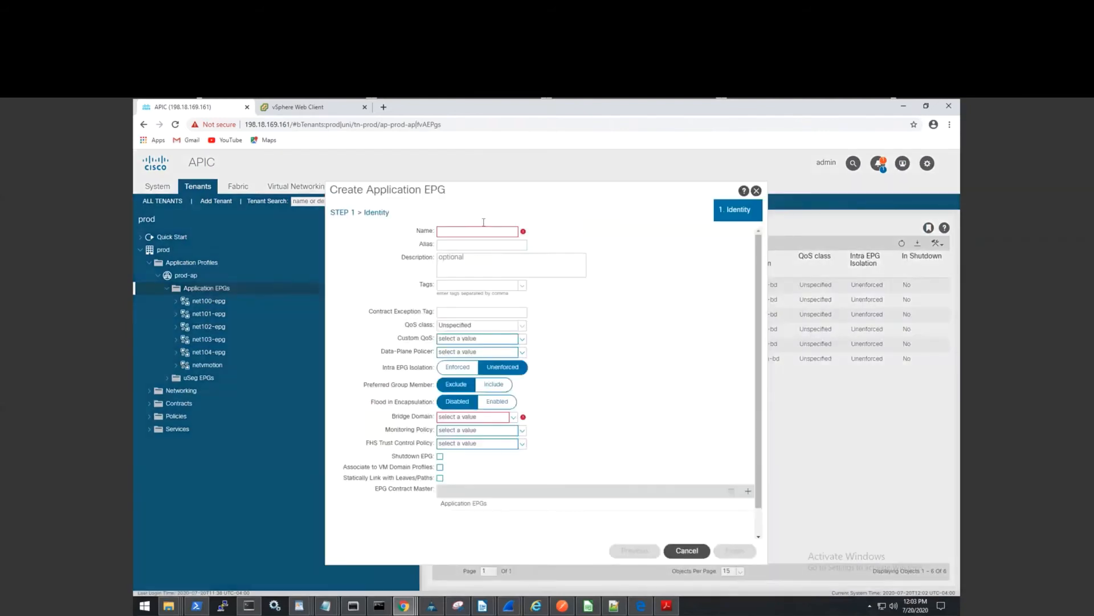
left_click(467, 230)
type("test-e")
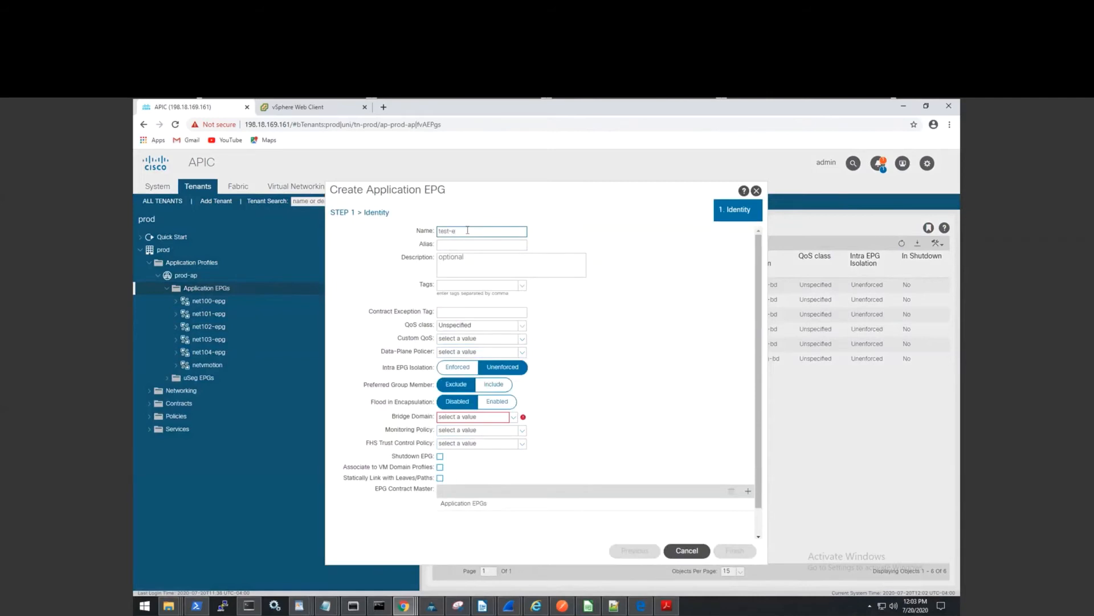
type("pg")
Set test-epg's bridge domain to net103-bd and finish the wizard.
left_click(518, 420)
left_click(519, 421)
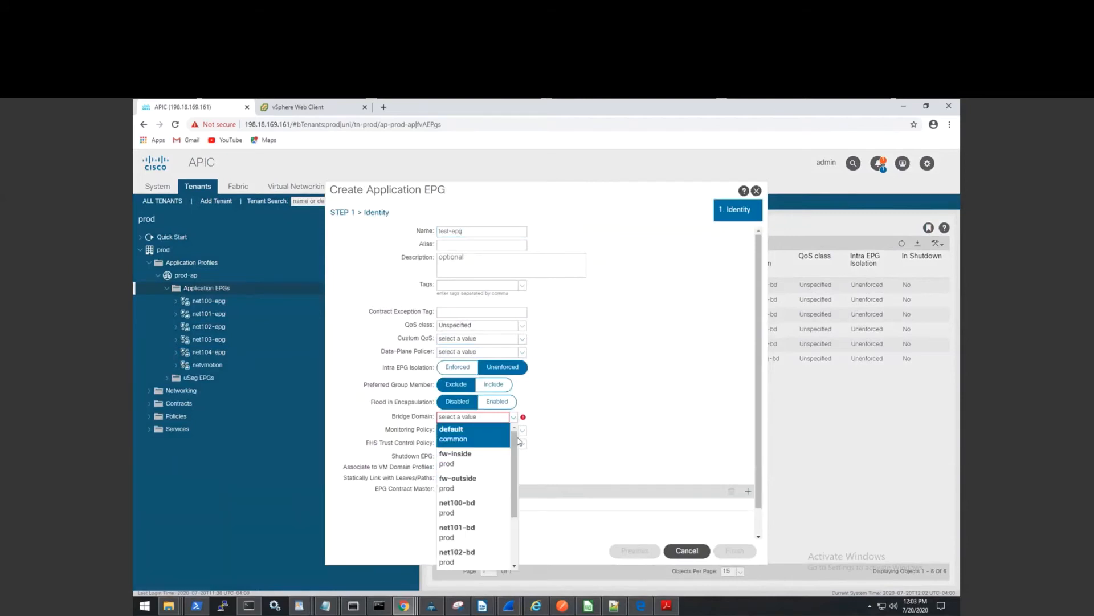
scroll(519, 485, "down", 2)
scroll(519, 490, "down", 1)
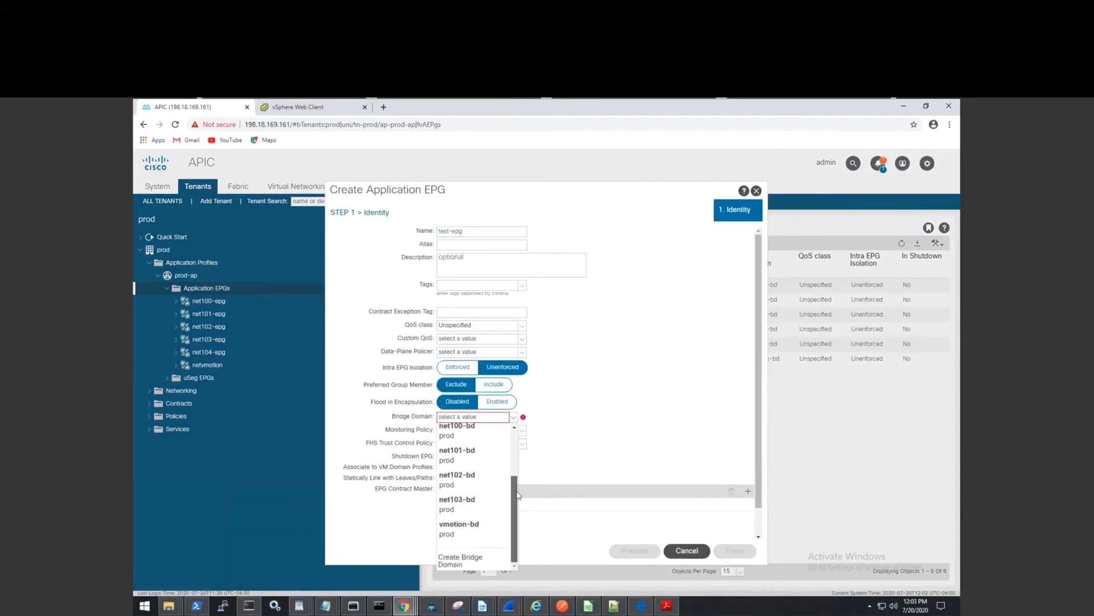
left_click(466, 509)
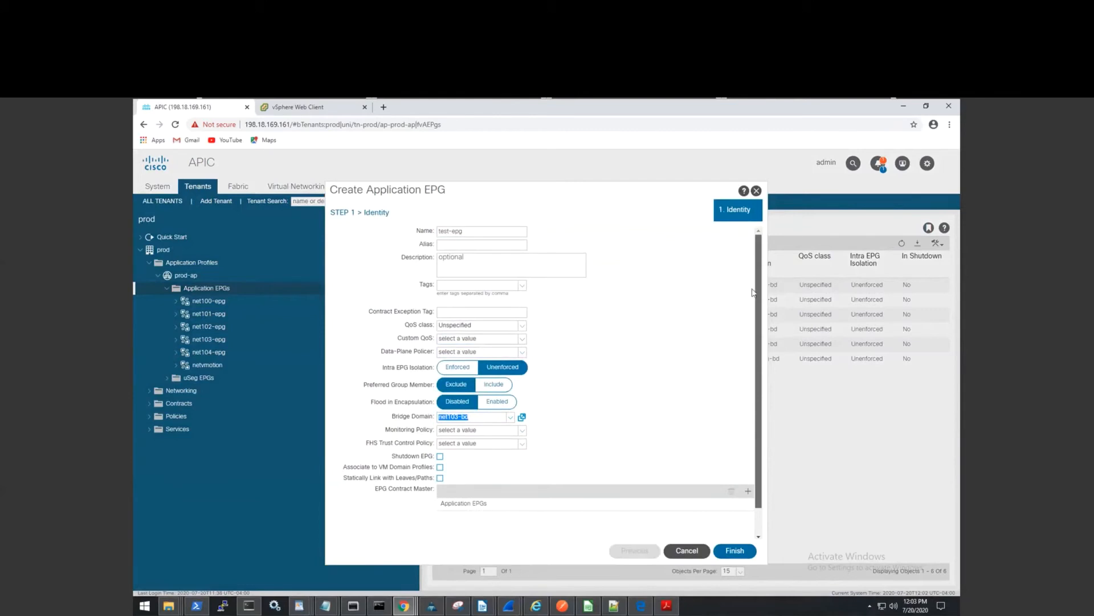
left_click(723, 552)
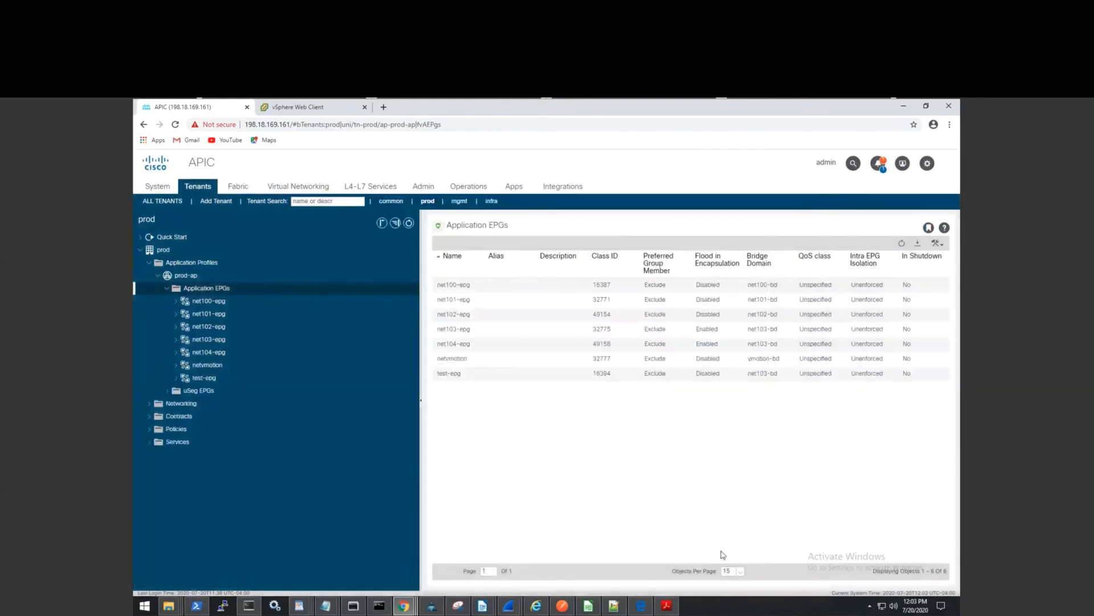
Begin adding a VMM domain association to test-epg's Domains folder.
left_click(176, 379)
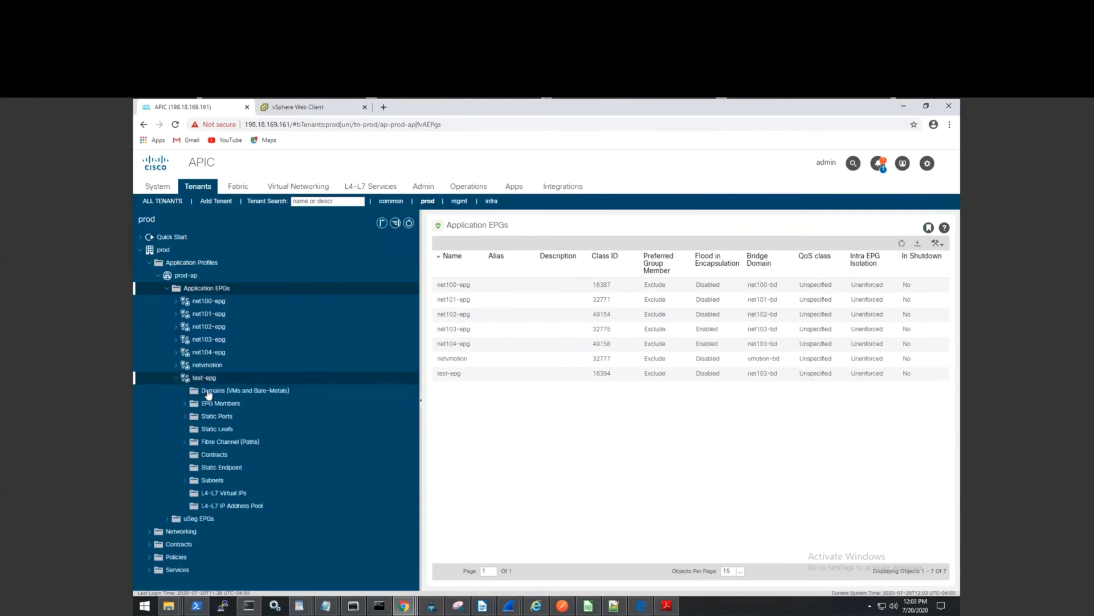
left_click(208, 393)
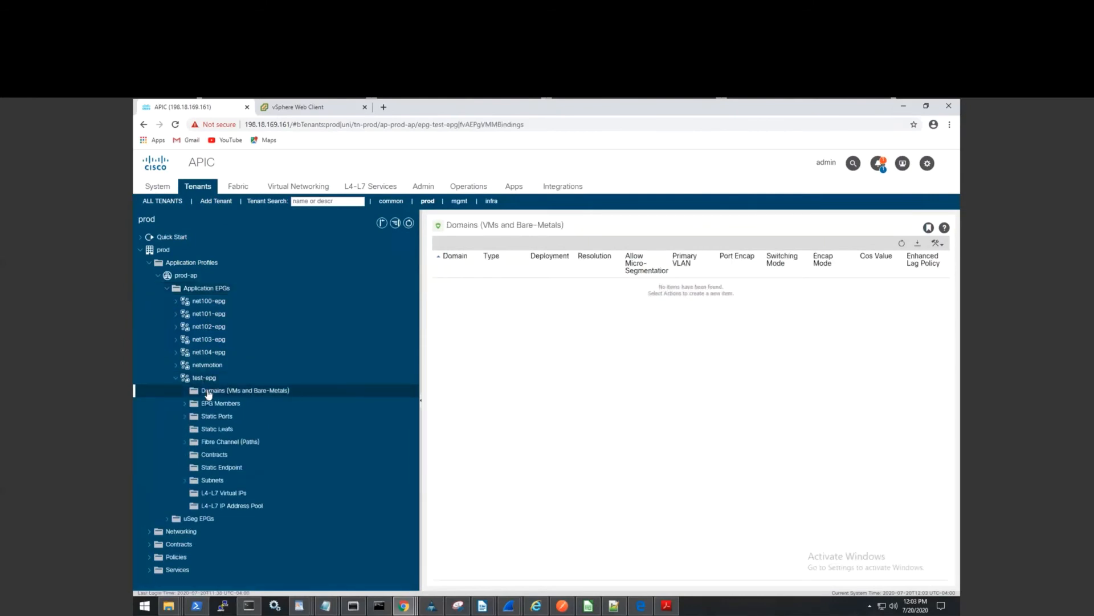
right_click(208, 392)
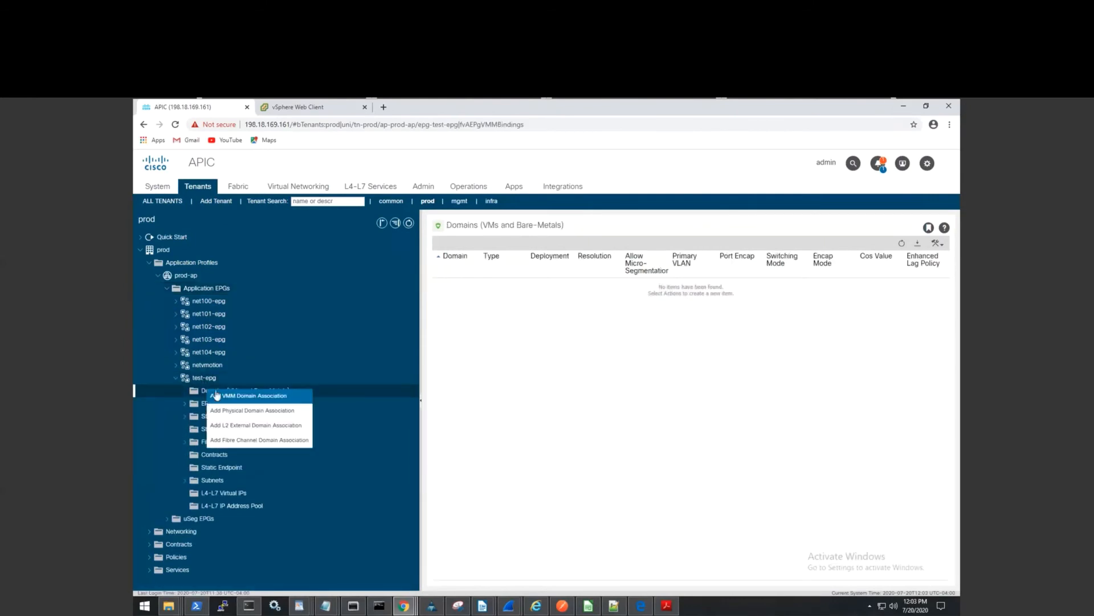
left_click(260, 395)
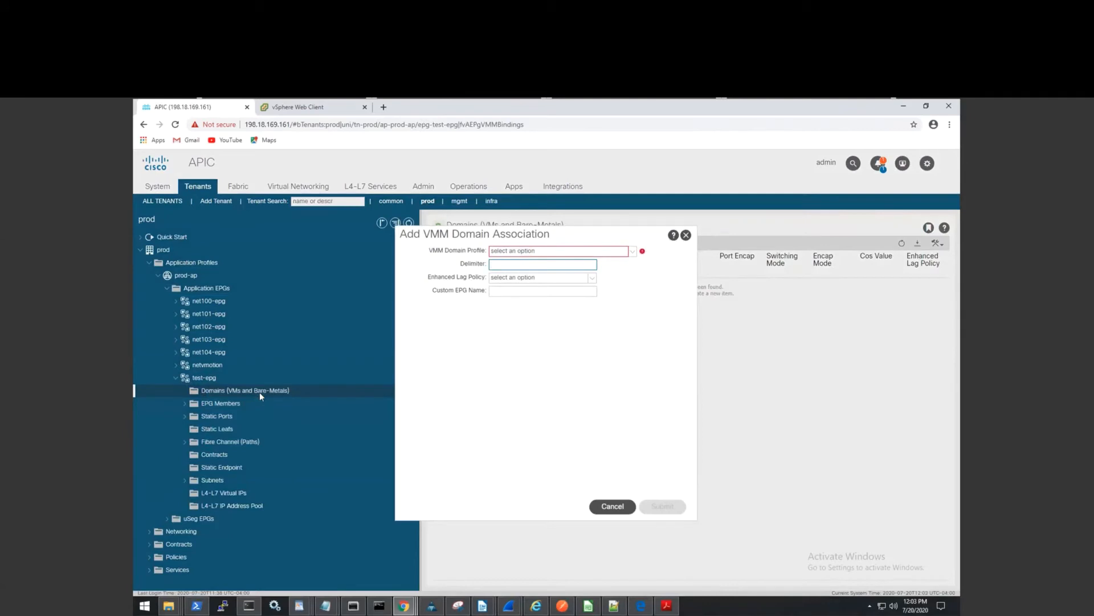
Choose the vmm-ds domain profile with Immediate deploy and resolution immediacy, and submit.
left_click(314, 102)
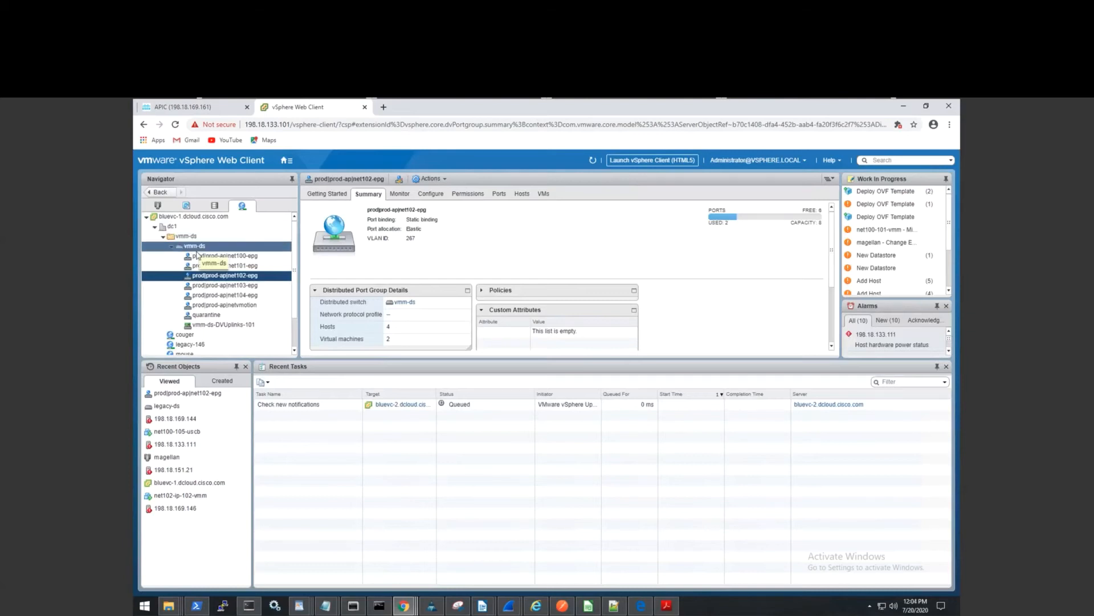
left_click(222, 110)
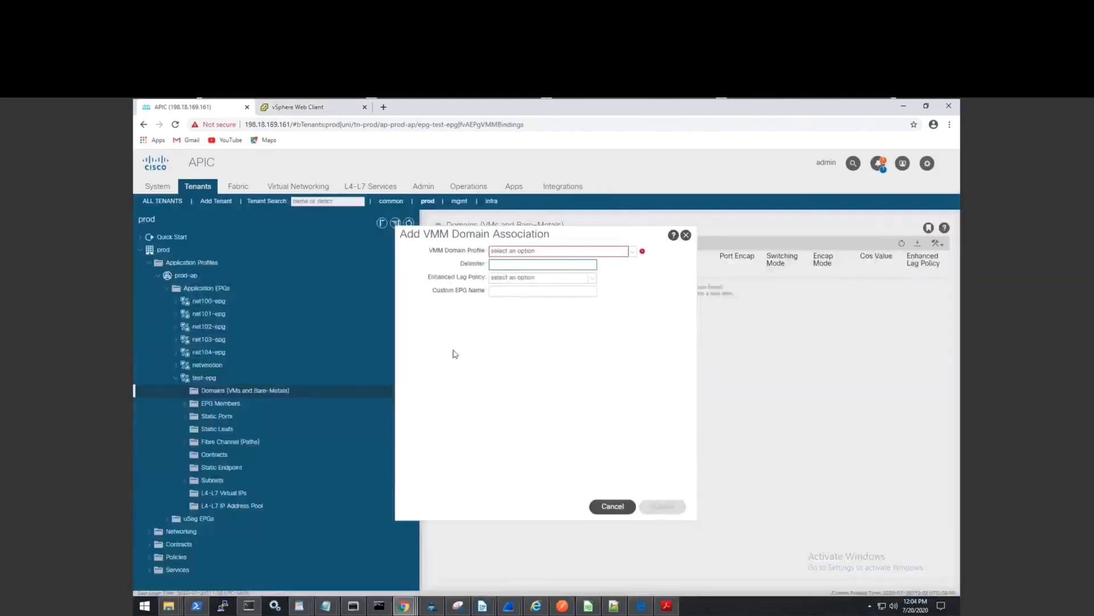
left_click(633, 252)
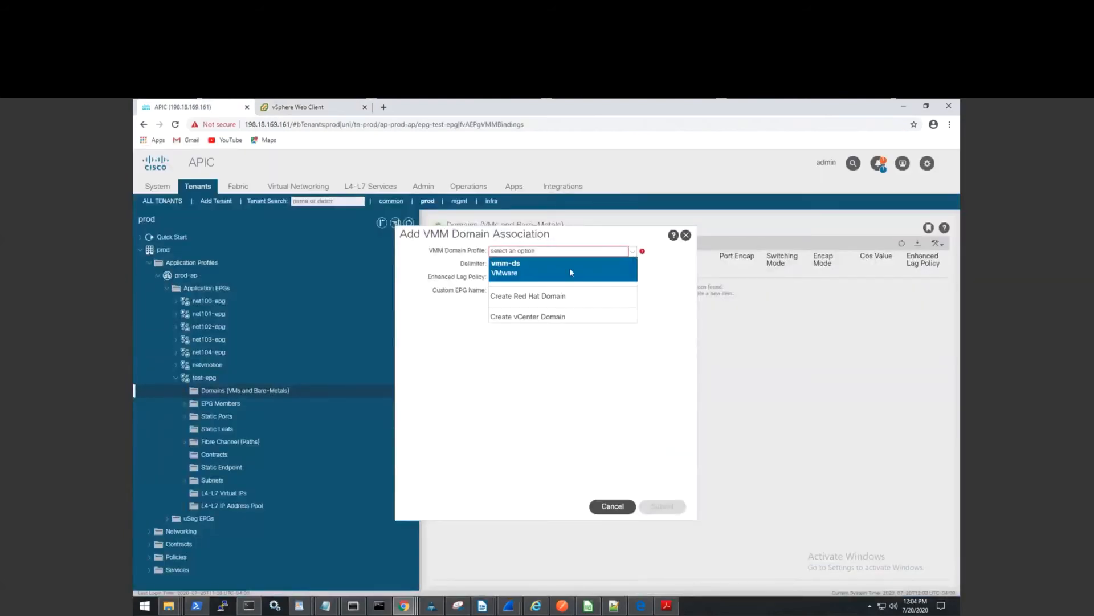
left_click(566, 266)
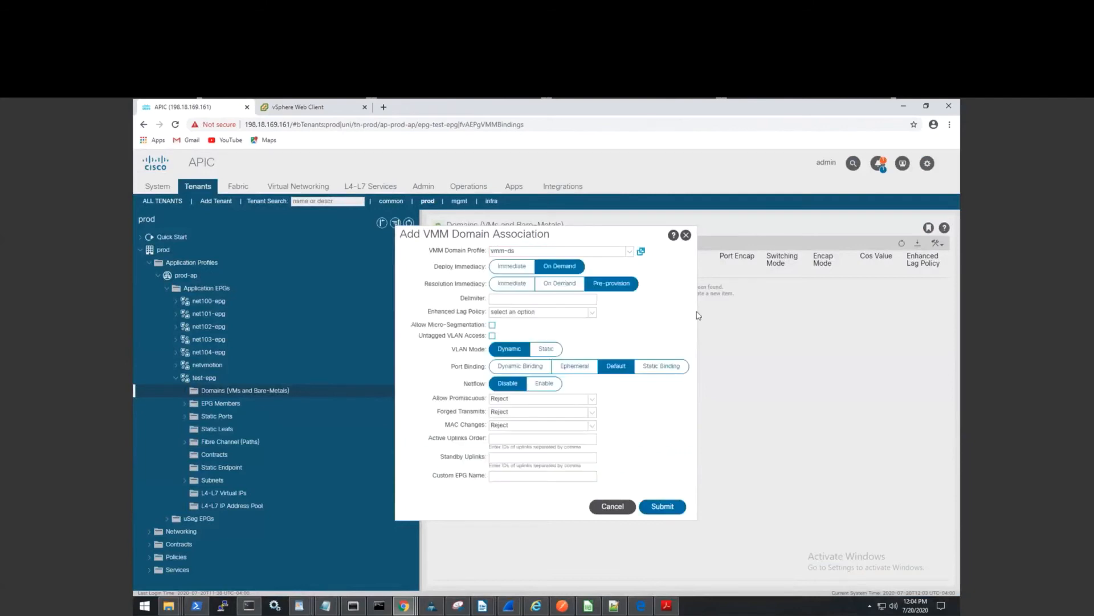
left_click(525, 267)
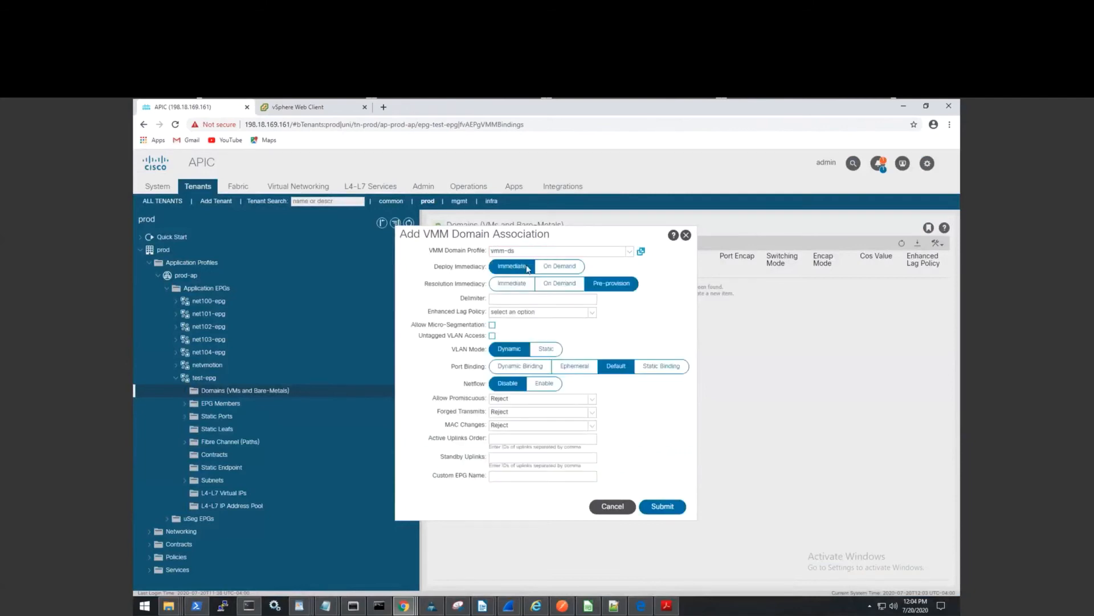
left_click(519, 289)
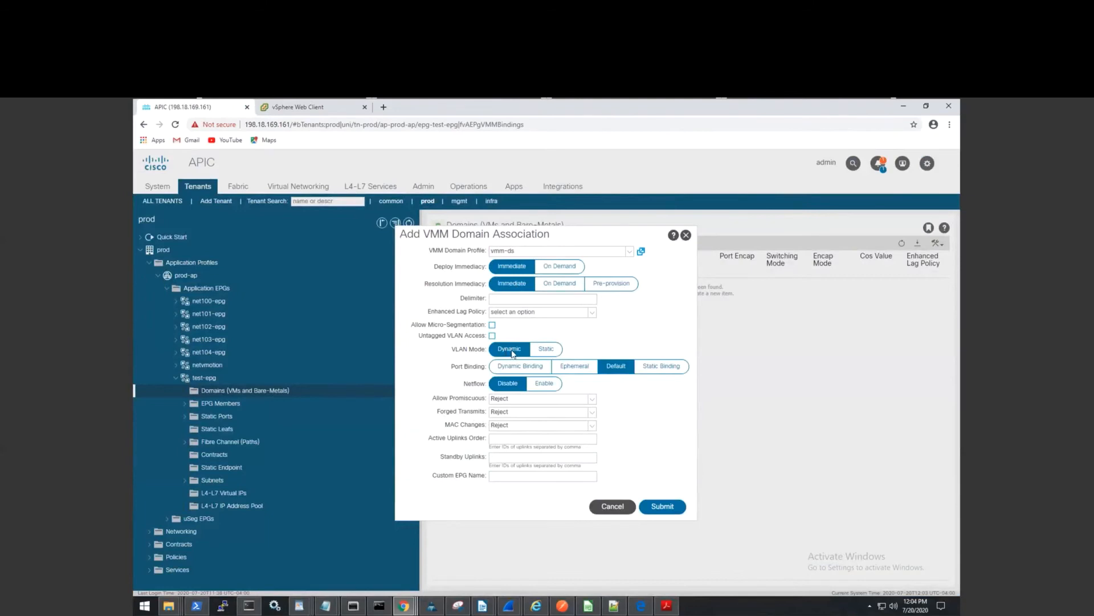
left_click(662, 506)
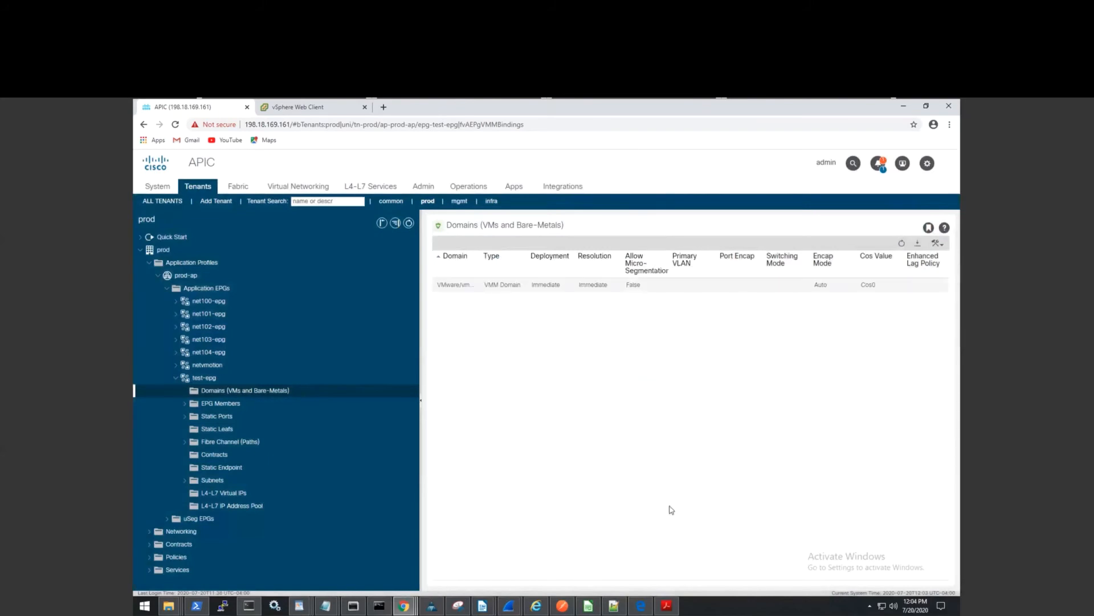
Check the prod|prod-ap|test-epg port group on vmm-ds shows VLAN 274, then return to APIC.
left_click(315, 108)
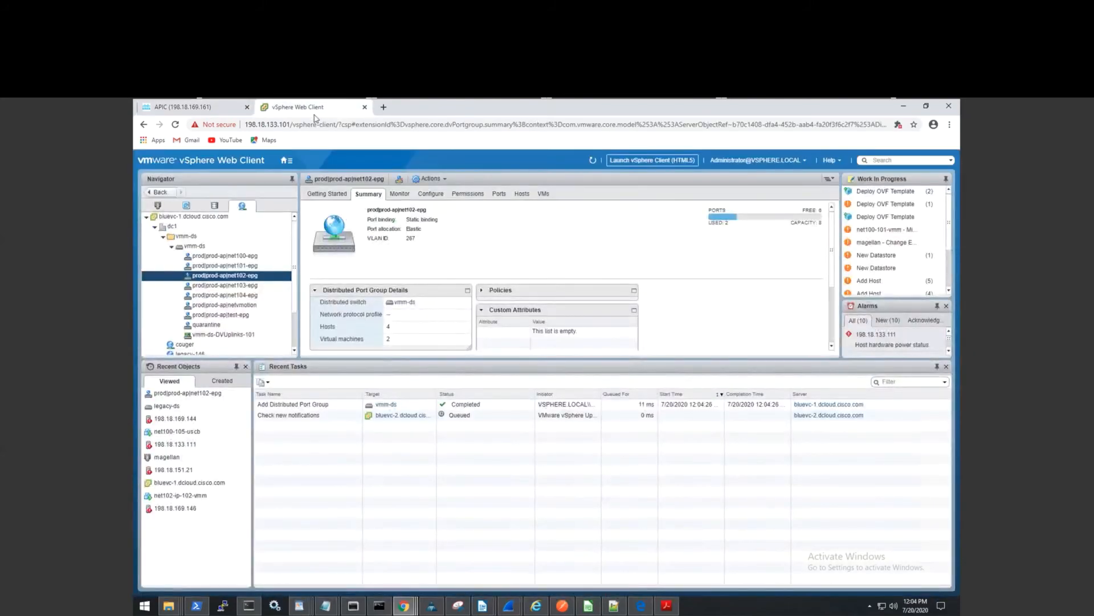
left_click(246, 317)
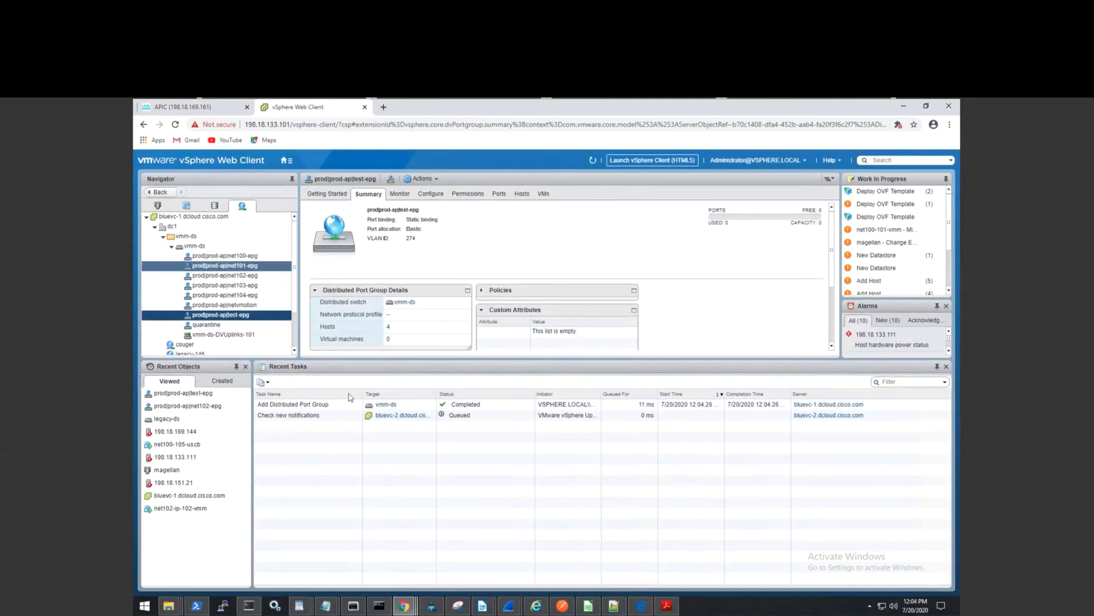
mouse_move(431, 605)
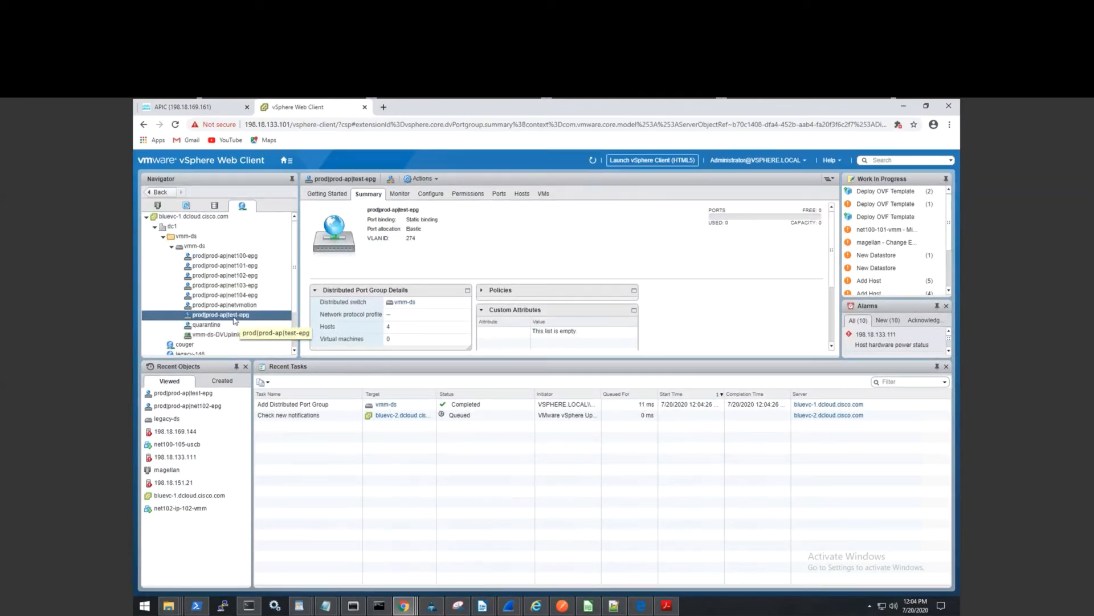
left_click(204, 111)
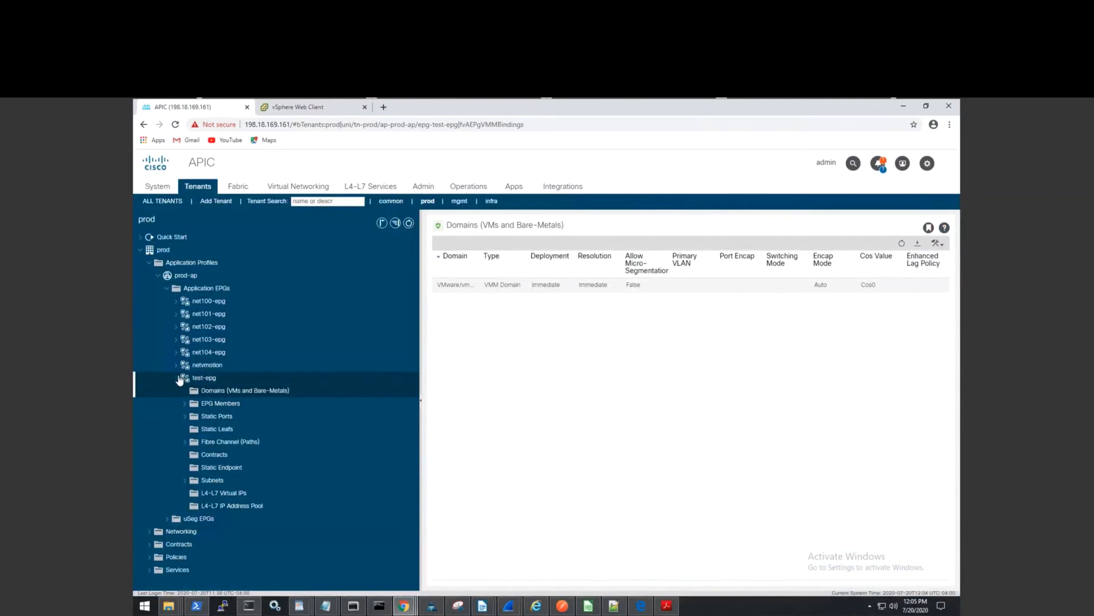
Delete test-epg and confirm, then switch to vSphere to see its port group removed.
left_click(178, 379)
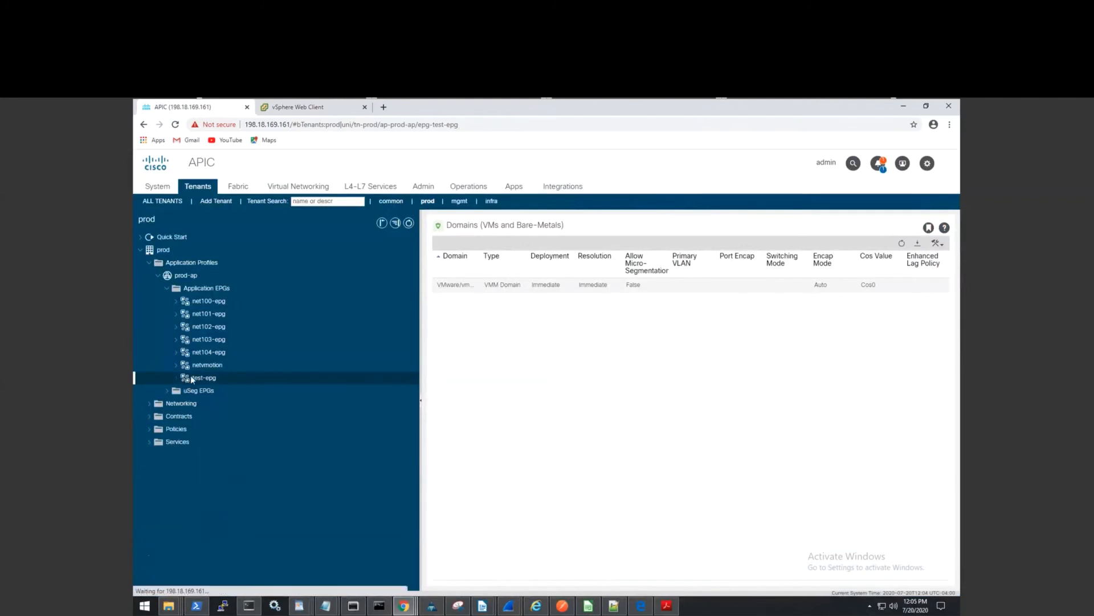
right_click(191, 377)
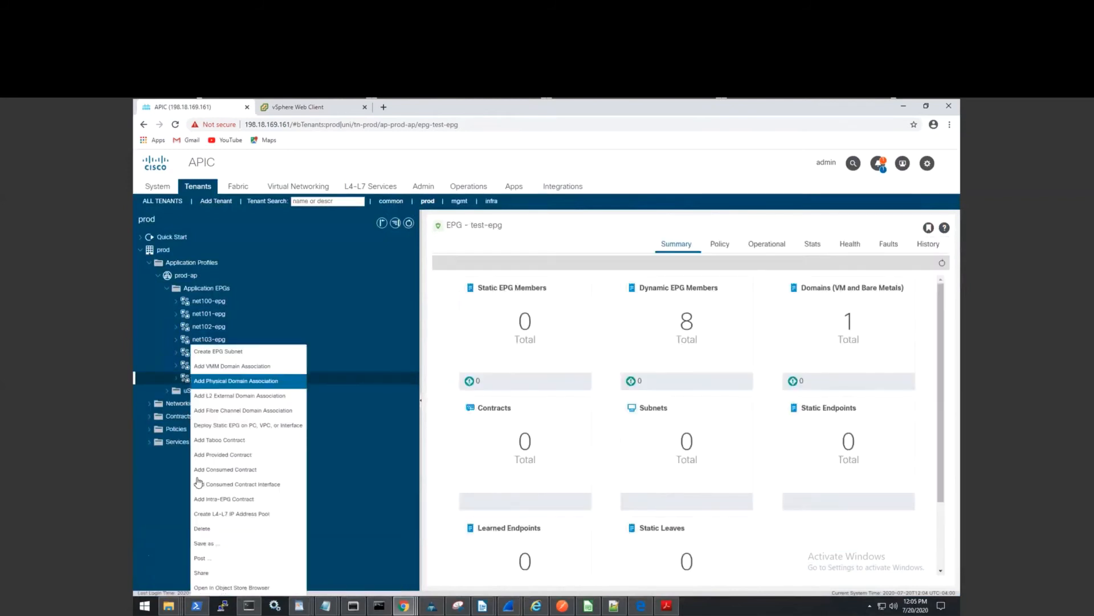
left_click(217, 533)
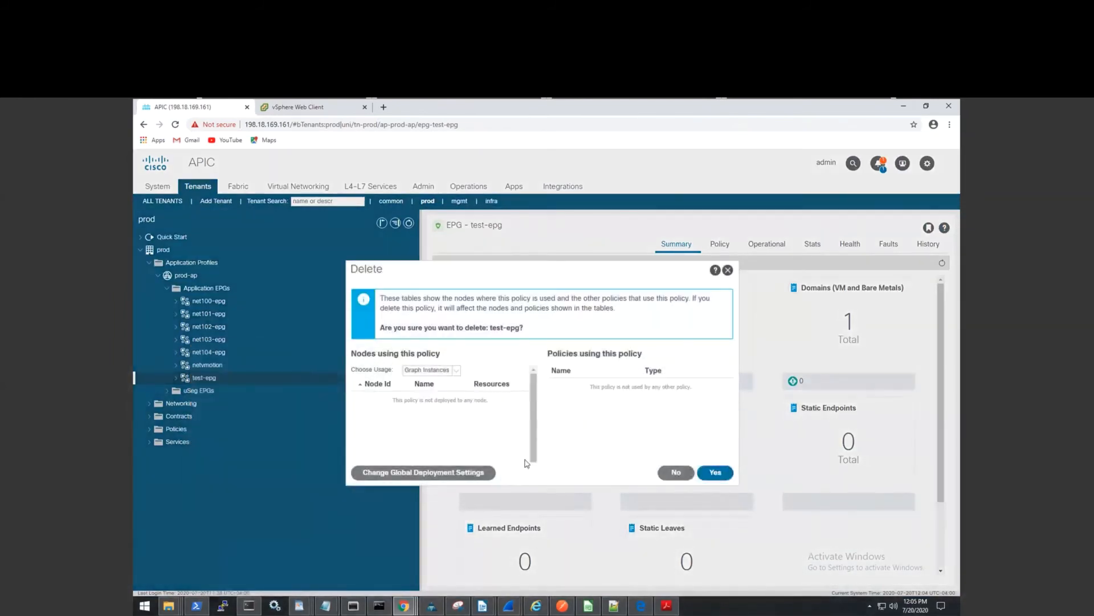
left_click(715, 476)
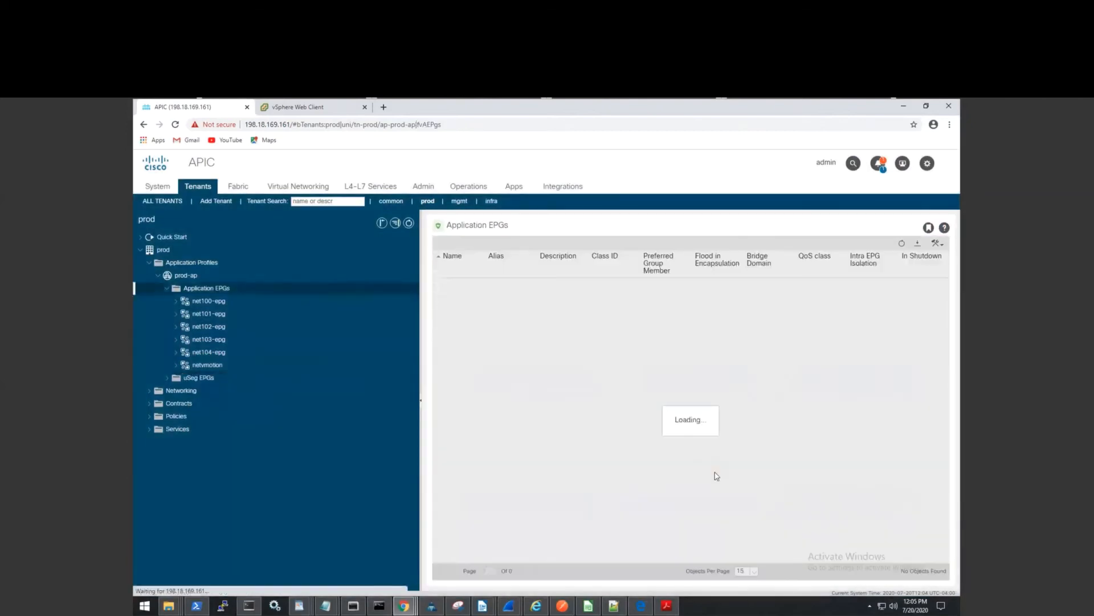
left_click(269, 110)
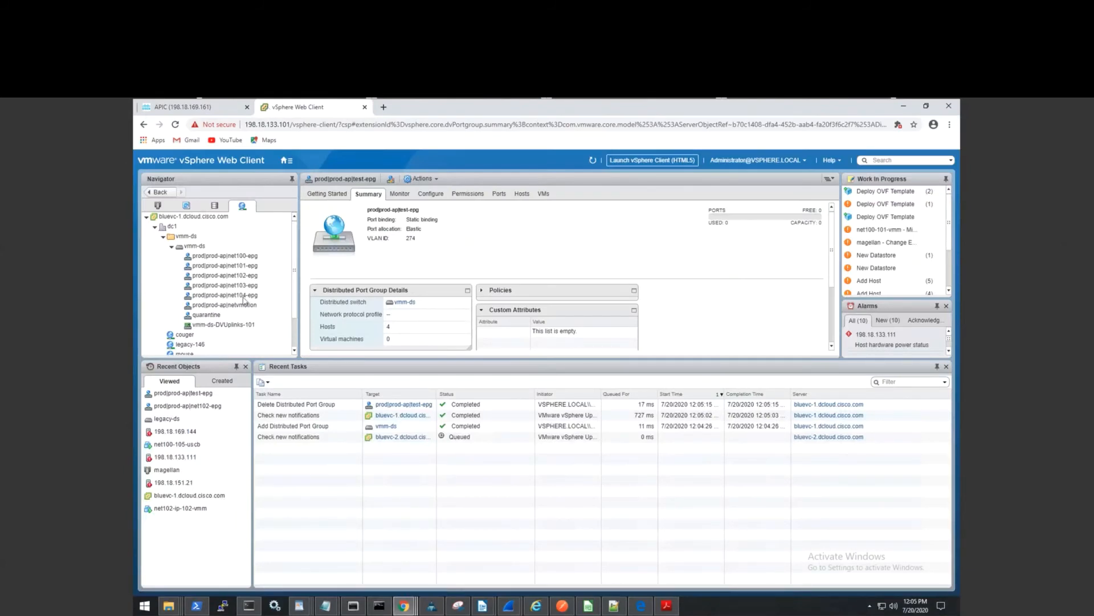
Review the remaining net100–net102-epg and netvmotion port groups, then return to APIC's EPG list.
left_click(228, 277)
left_click(225, 306)
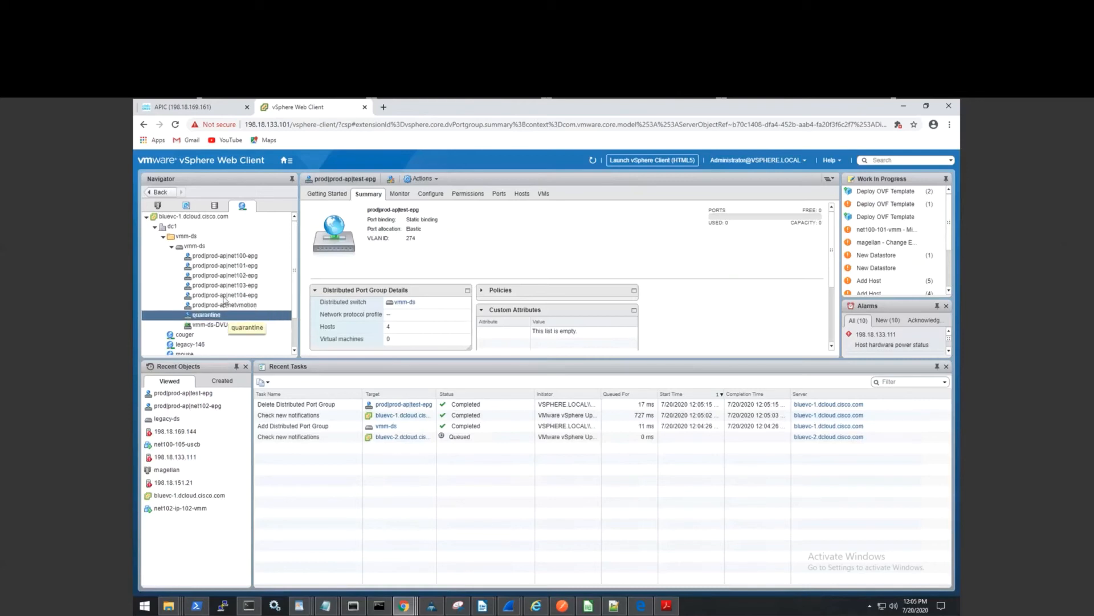
left_click(246, 257)
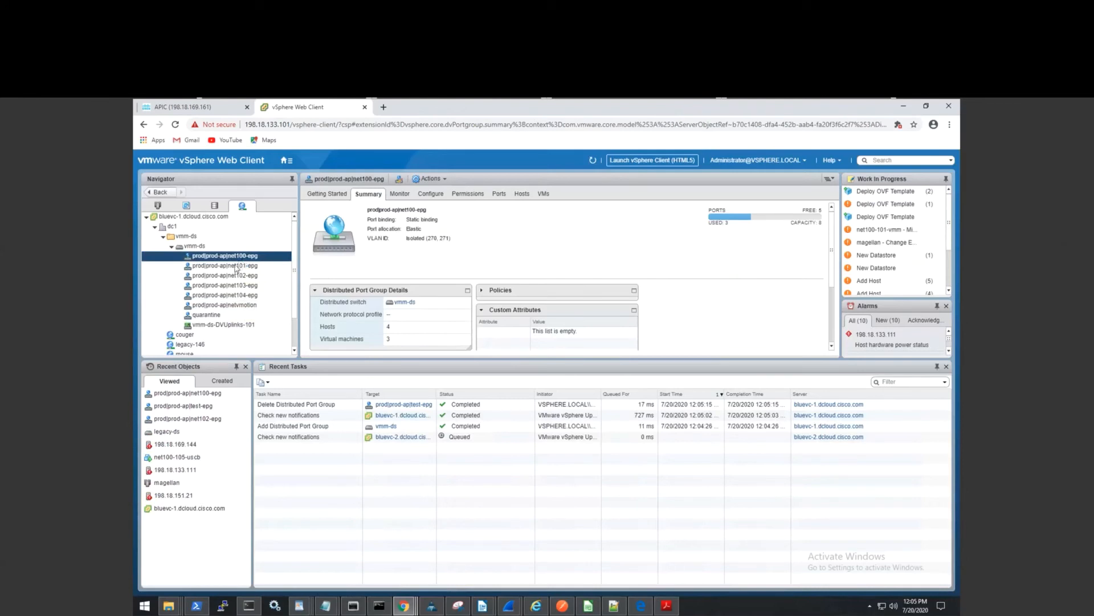
left_click(238, 266)
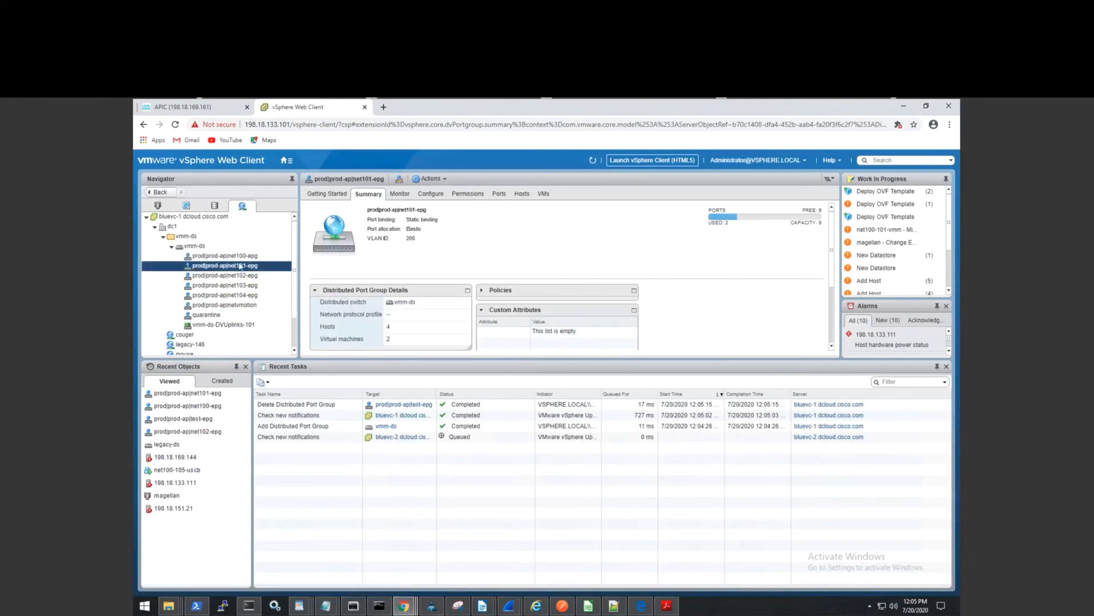
left_click(244, 257, "ctrl")
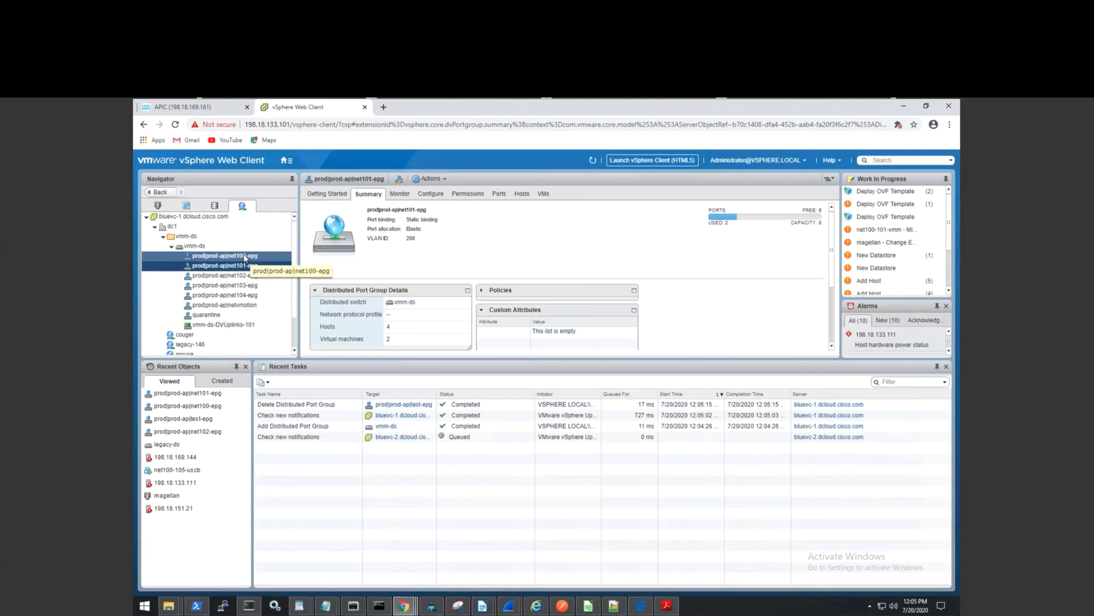
left_click(258, 266)
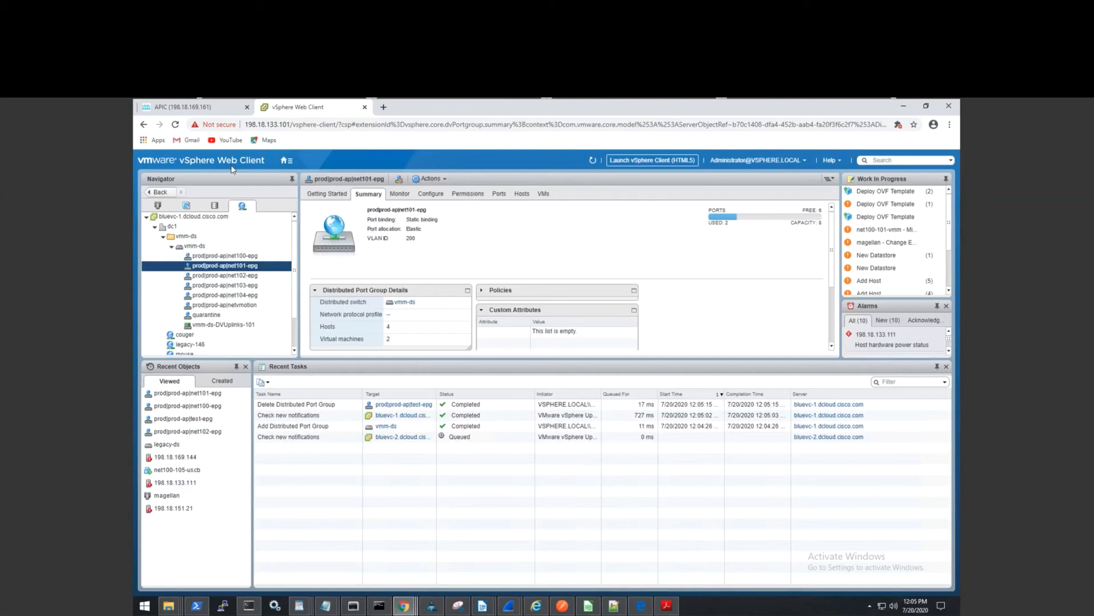
left_click(220, 109)
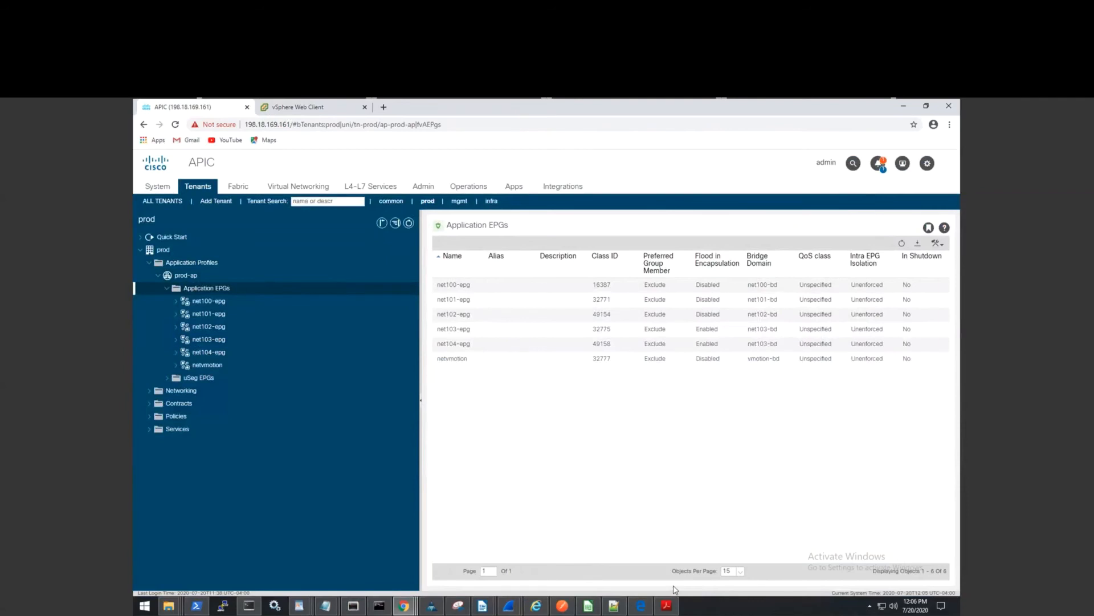
Show net101-epg's operational client endpoints, six learned, two via vCenter.
left_click(212, 315)
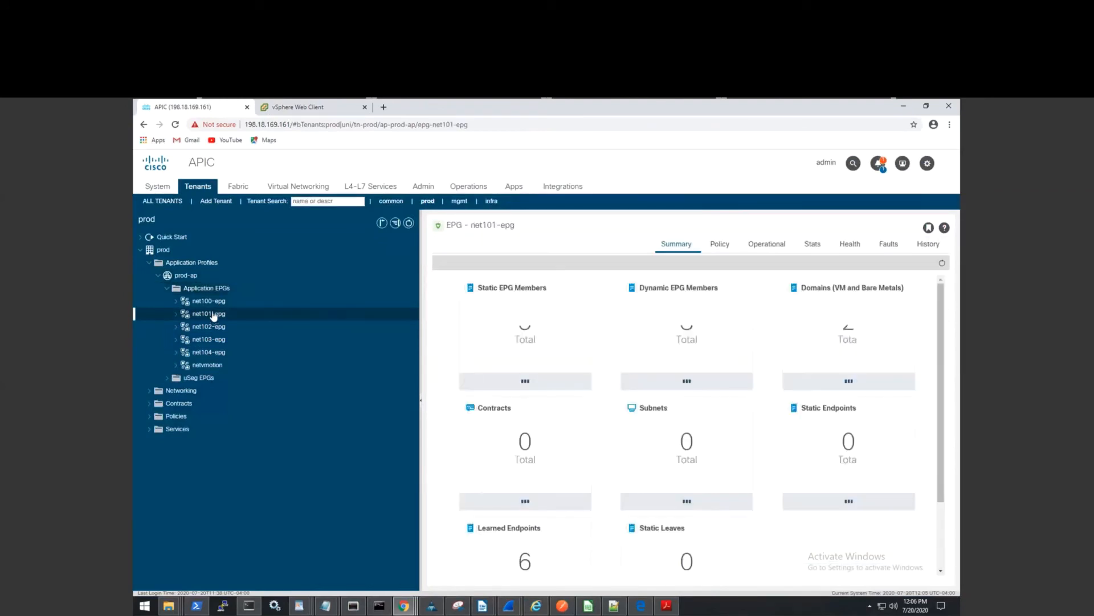
left_click(762, 250)
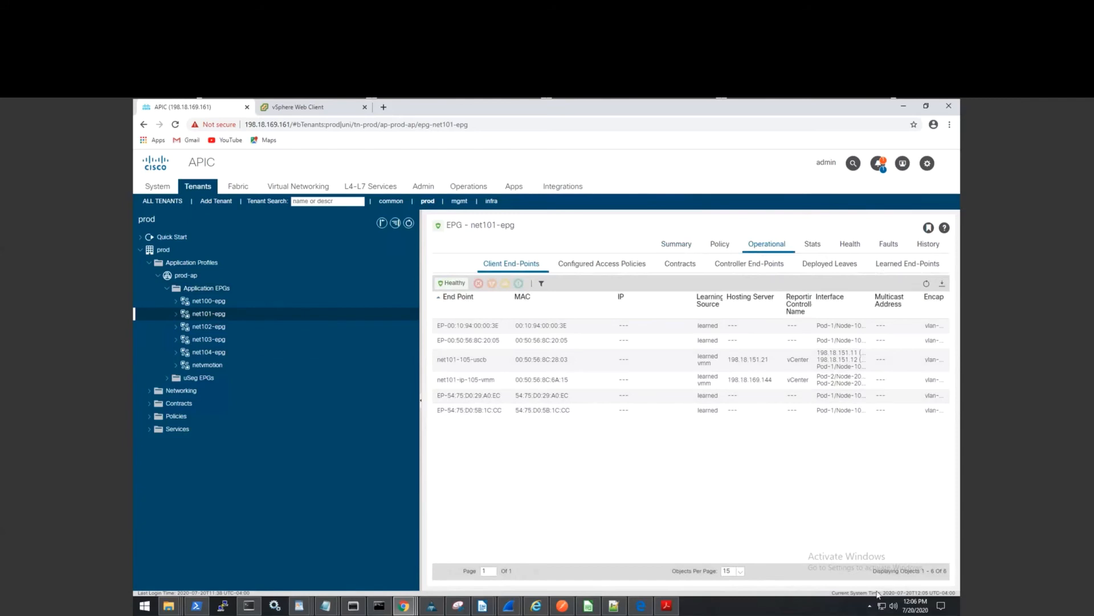
Inspect the net101-105-uscb and net101-ip-105-vmm entries and narrow Interface so Encap shows vlan-200/vlan-101.
left_click(711, 382)
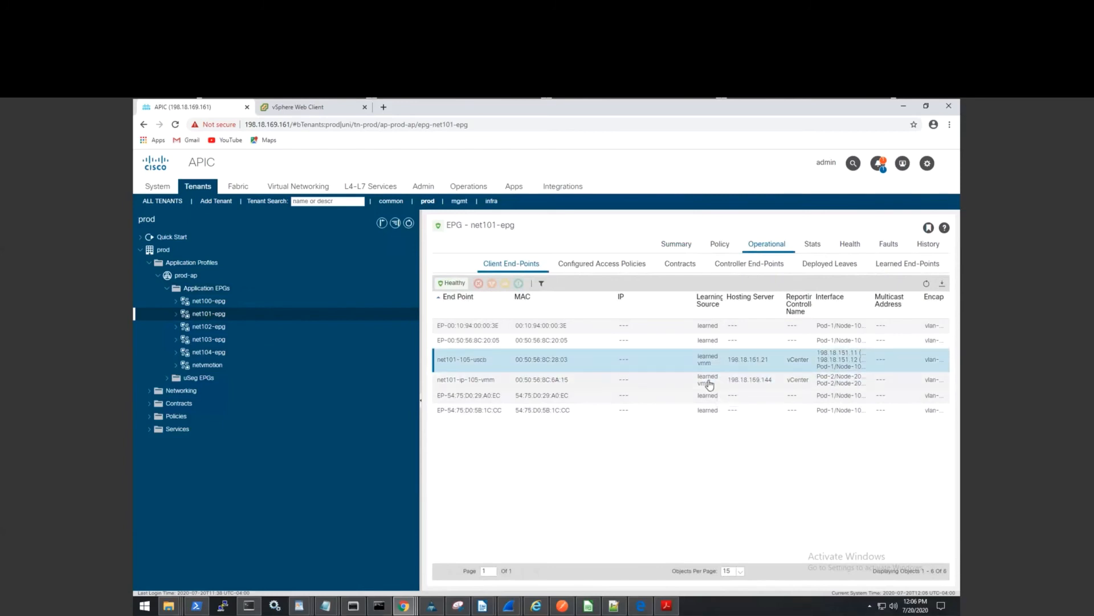
left_click(714, 363)
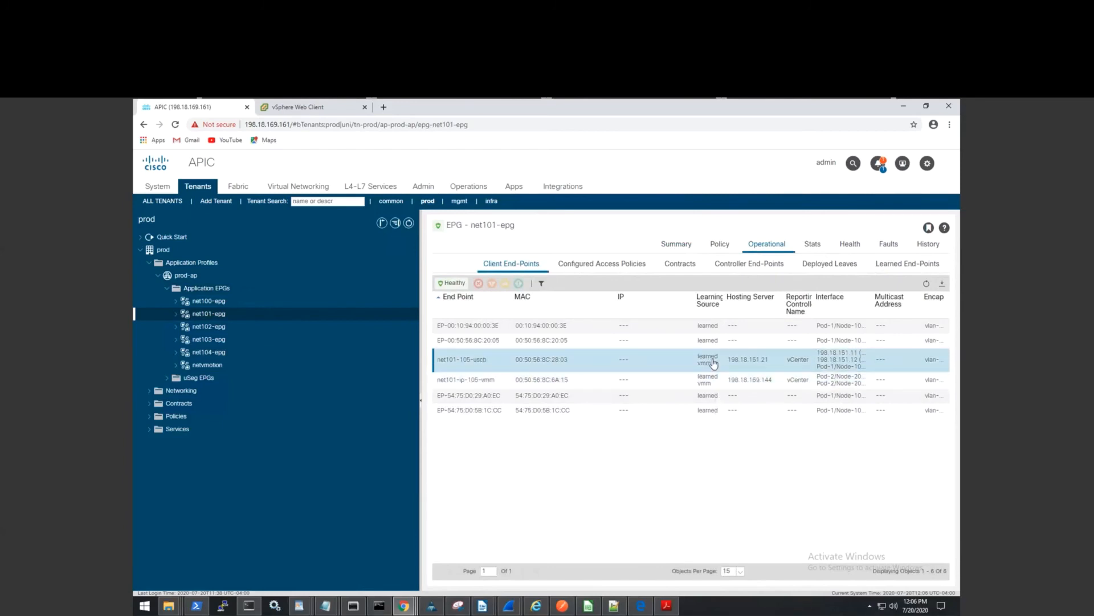
left_click(943, 383)
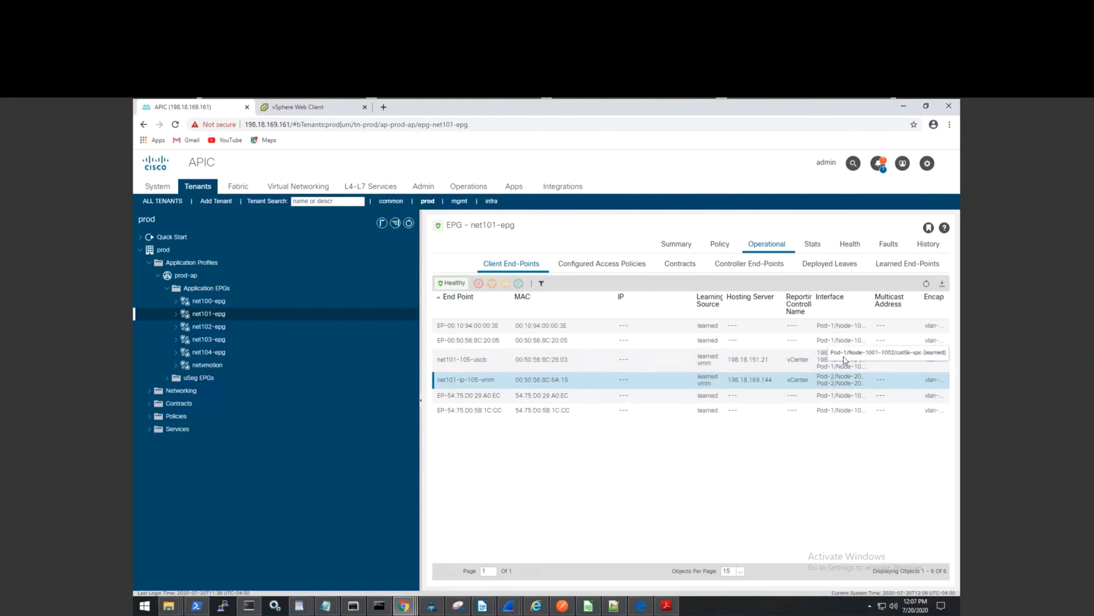
left_click(836, 359)
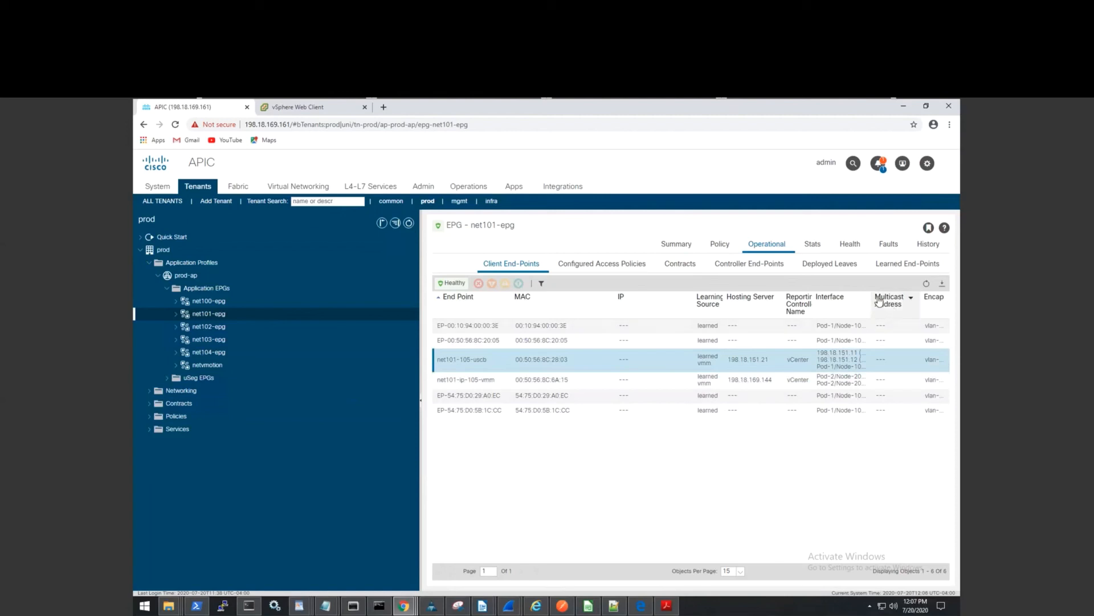
left_click_drag(870, 300, 853, 302)
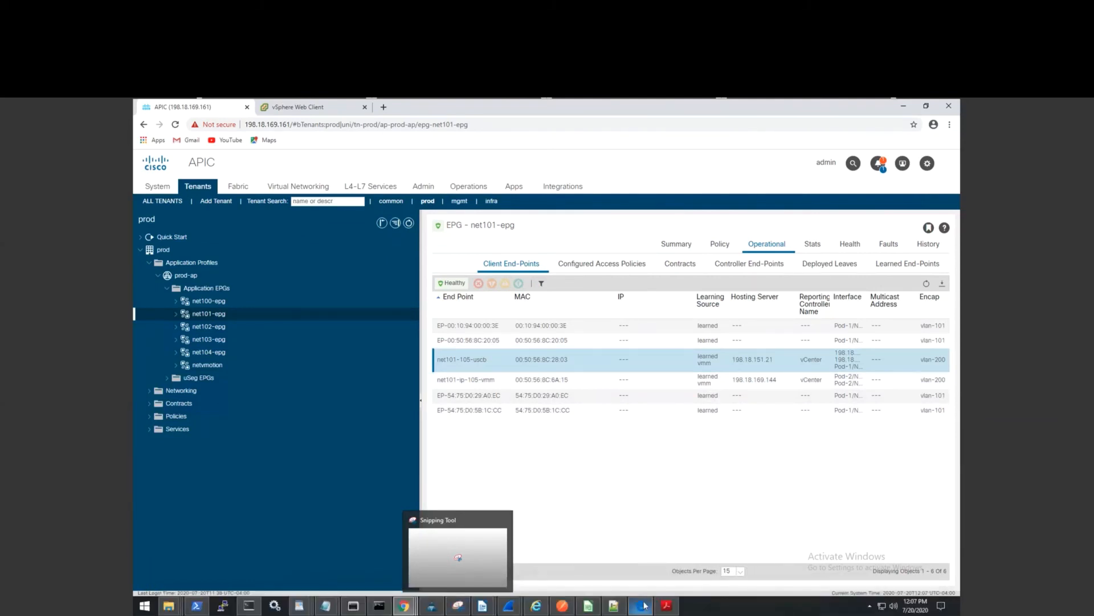
View the MMP - ACI CPOC v1.5 topology PDF, dismiss the command prompt, and bring up PuTTY Connection Manager.
mouse_move(640, 610)
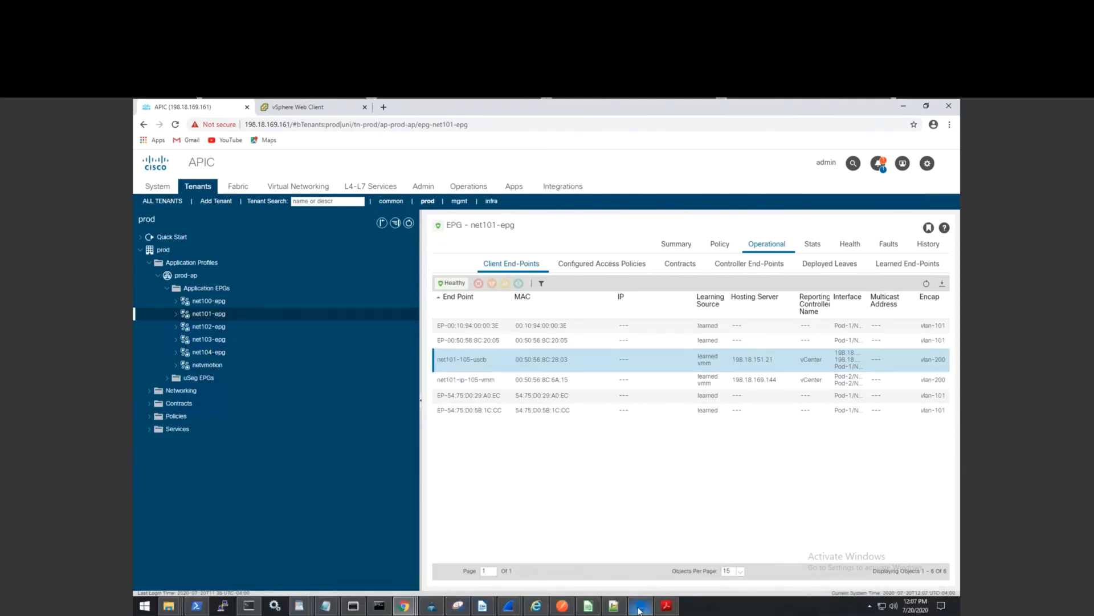
left_click(640, 607)
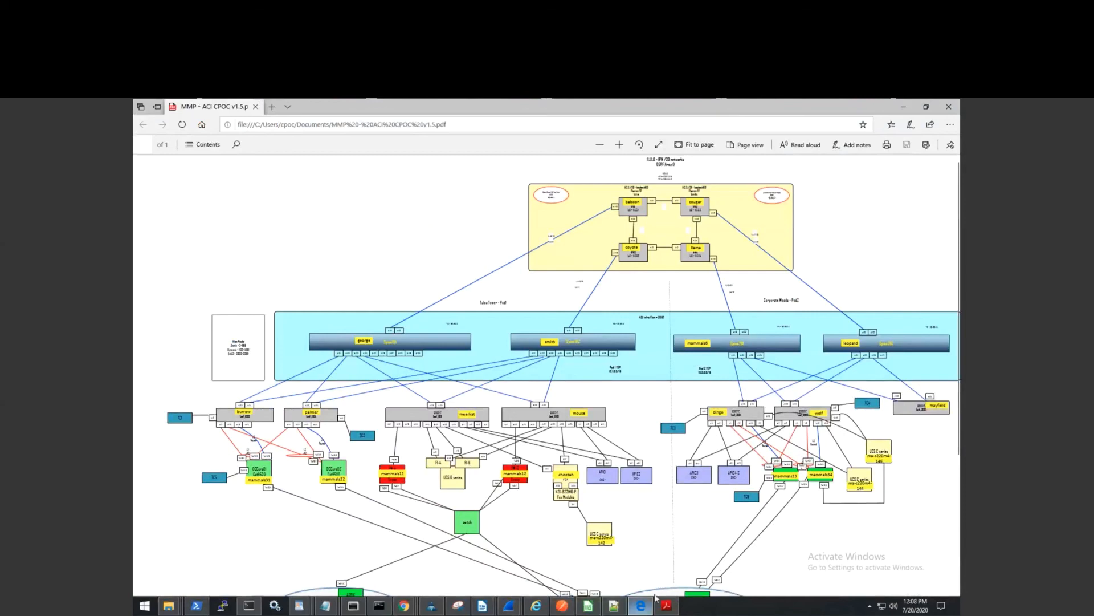
left_click(375, 607)
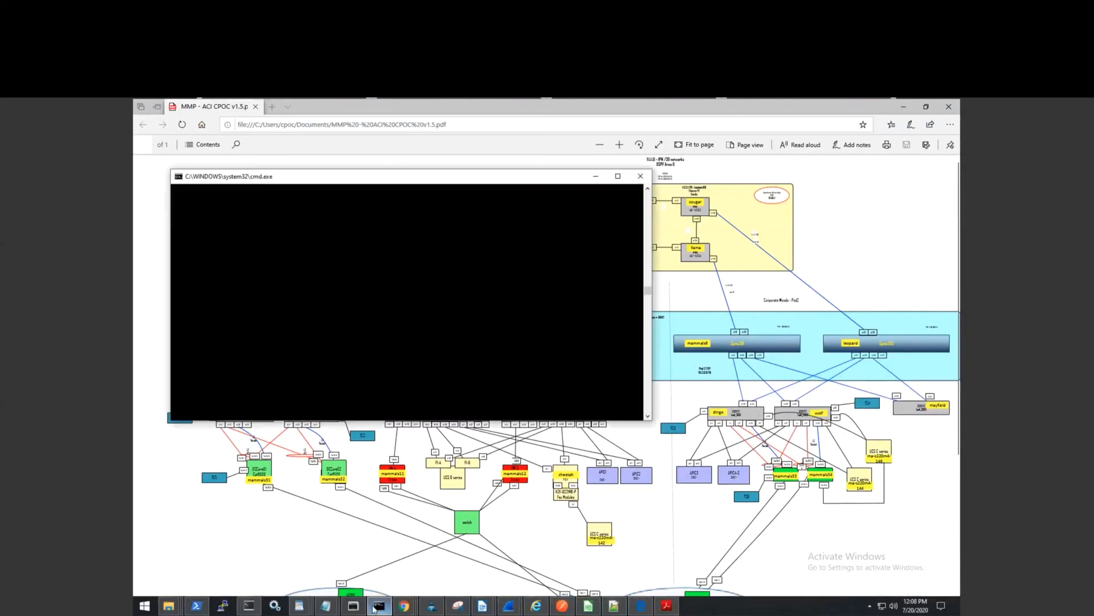
left_click(376, 607)
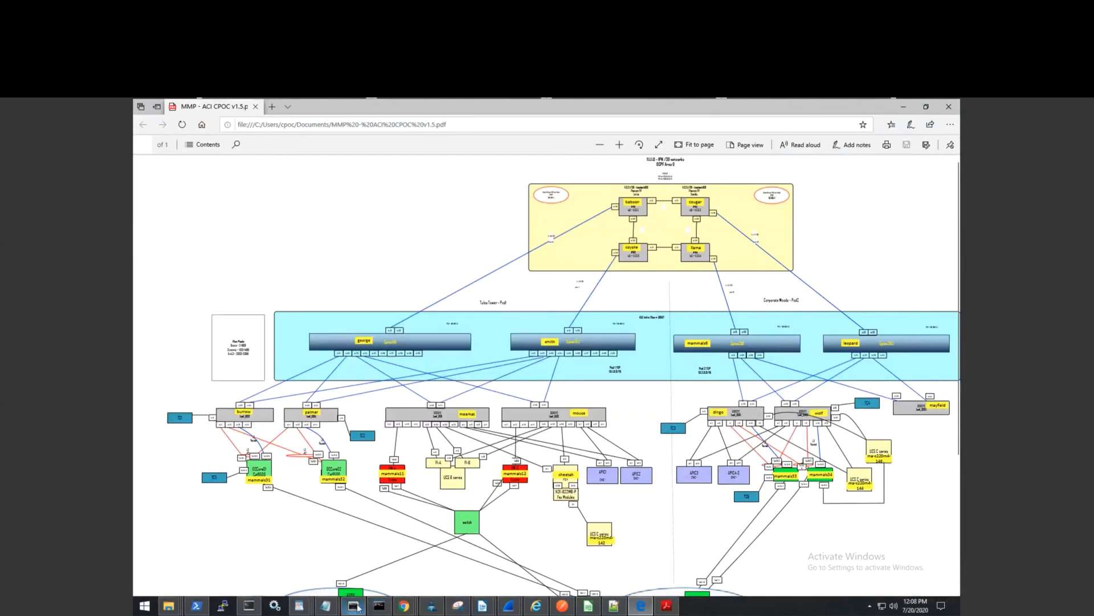
left_click(354, 606)
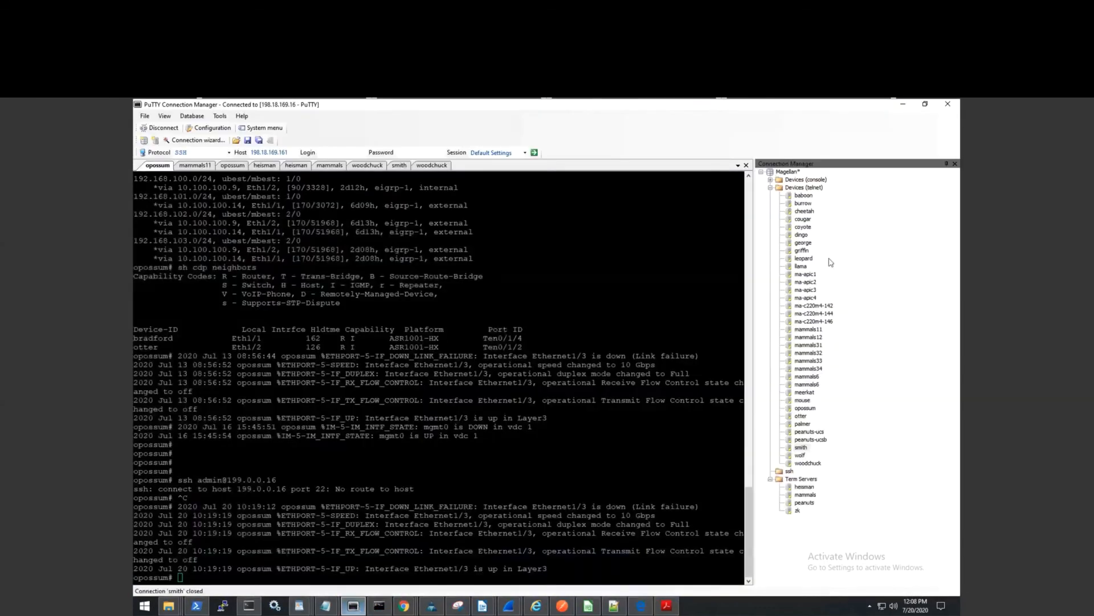
Open a session to the meerkat leaf switch, start a show command, then view the network diagram PDF.
double_click(807, 393)
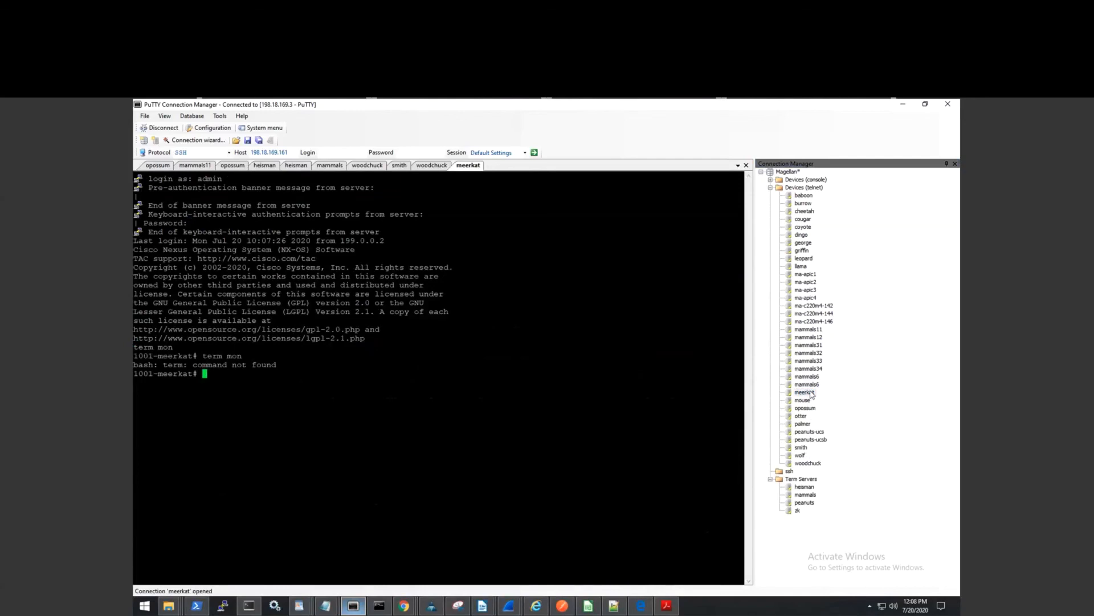
type("show")
left_click(643, 607)
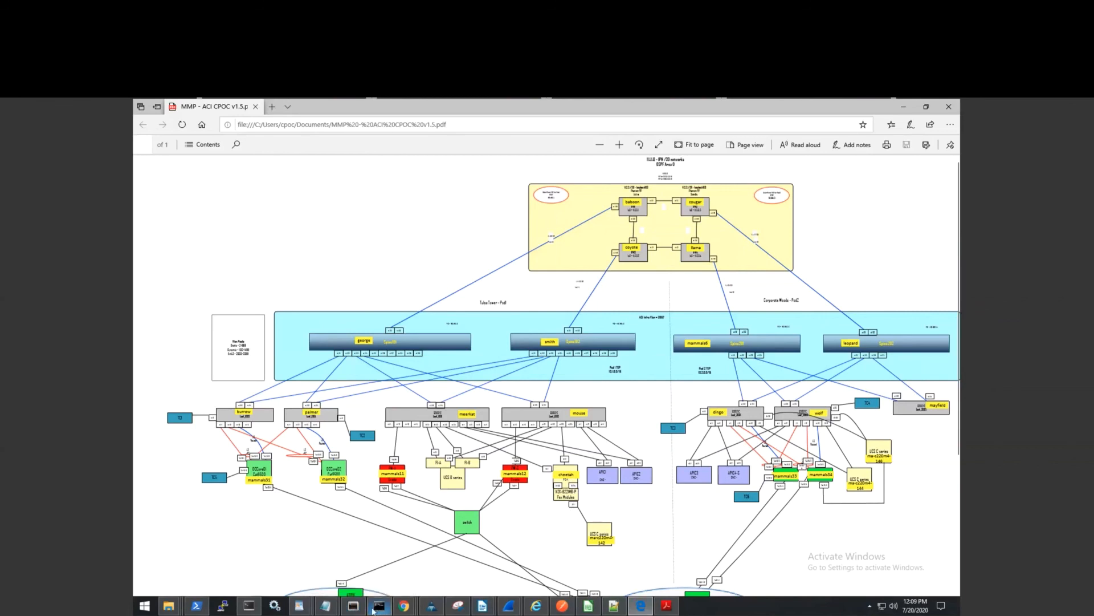
Run 'show vpc' on meerkat and highlight Po2 carrying VLANs 200,238,267-269,271.
left_click(354, 608)
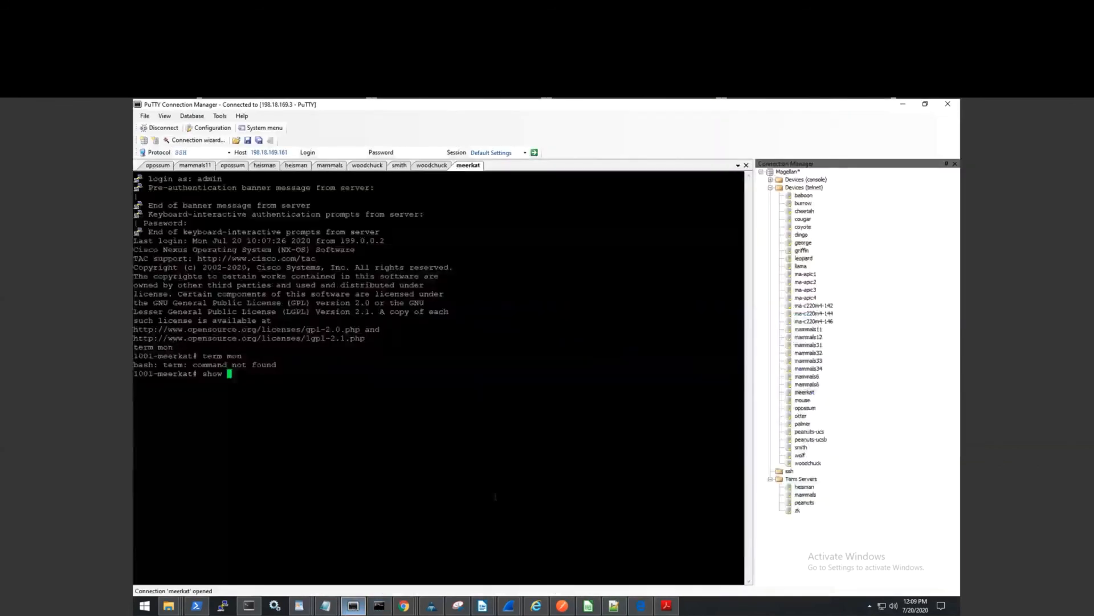
type("vpc")
key("Return")
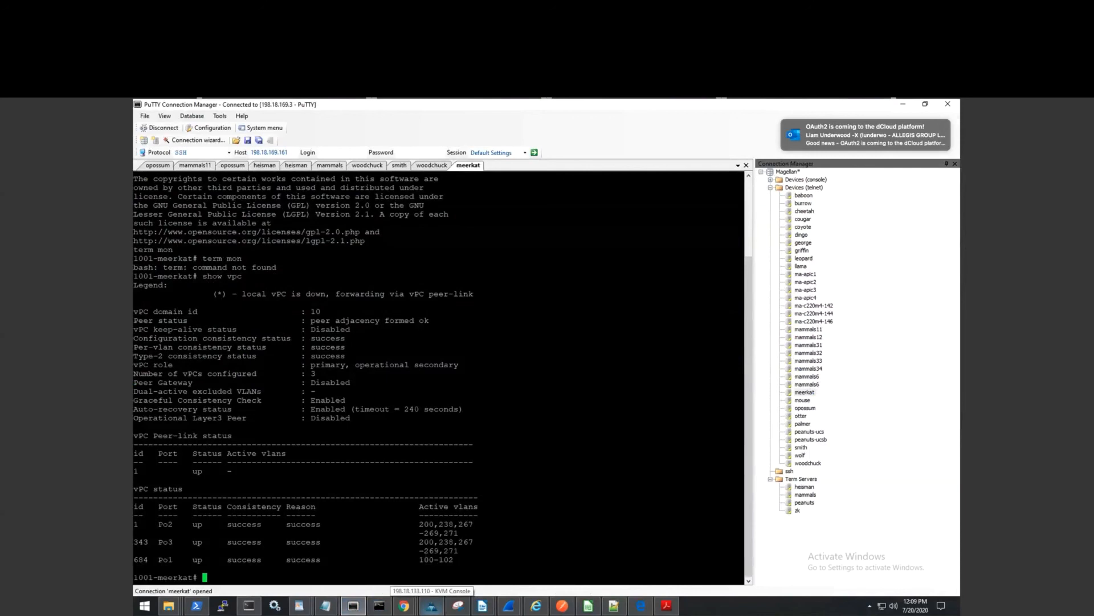
left_click_drag(157, 526, 473, 527)
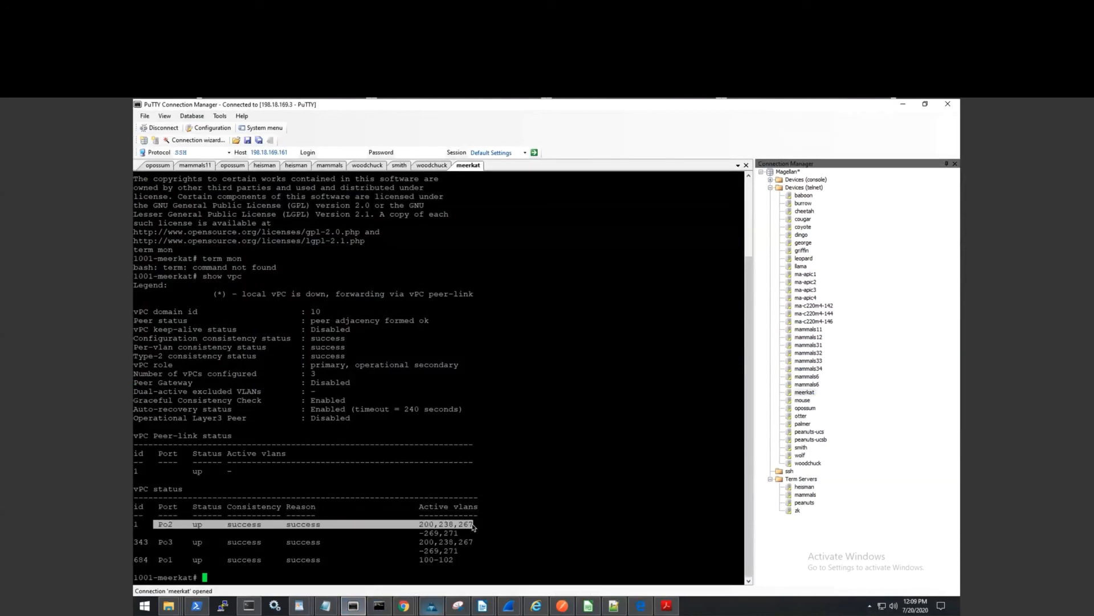
left_click(561, 459)
type("show ")
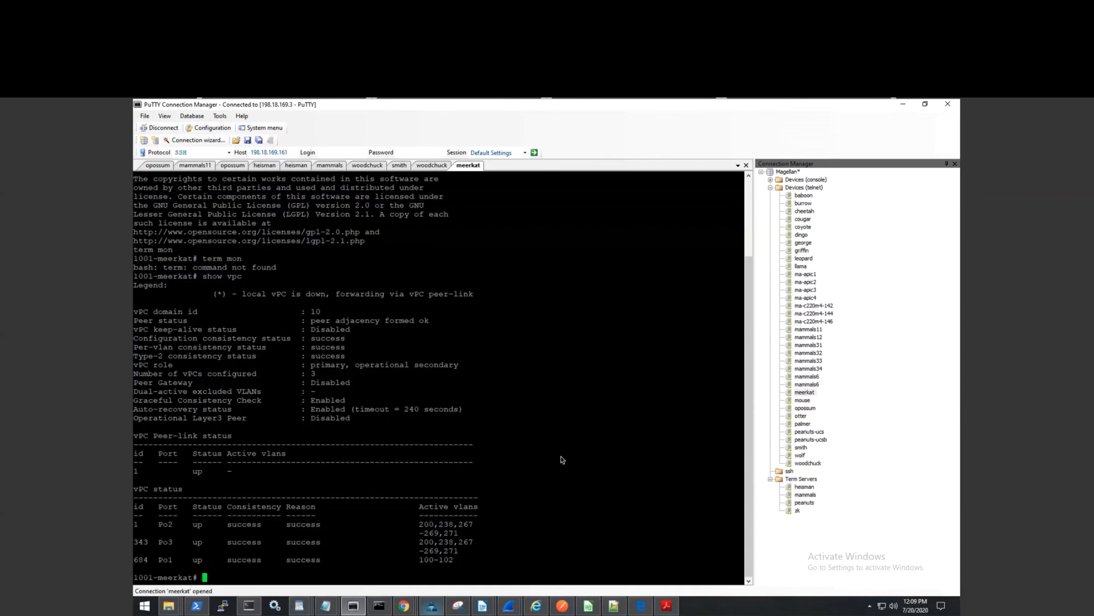
type("vlan ez")
Run 'show vlan extended', highlight VLAN 21 net101-epg on vlan-200, then return to the diagram PDF.
key("Tab")
key("Return")
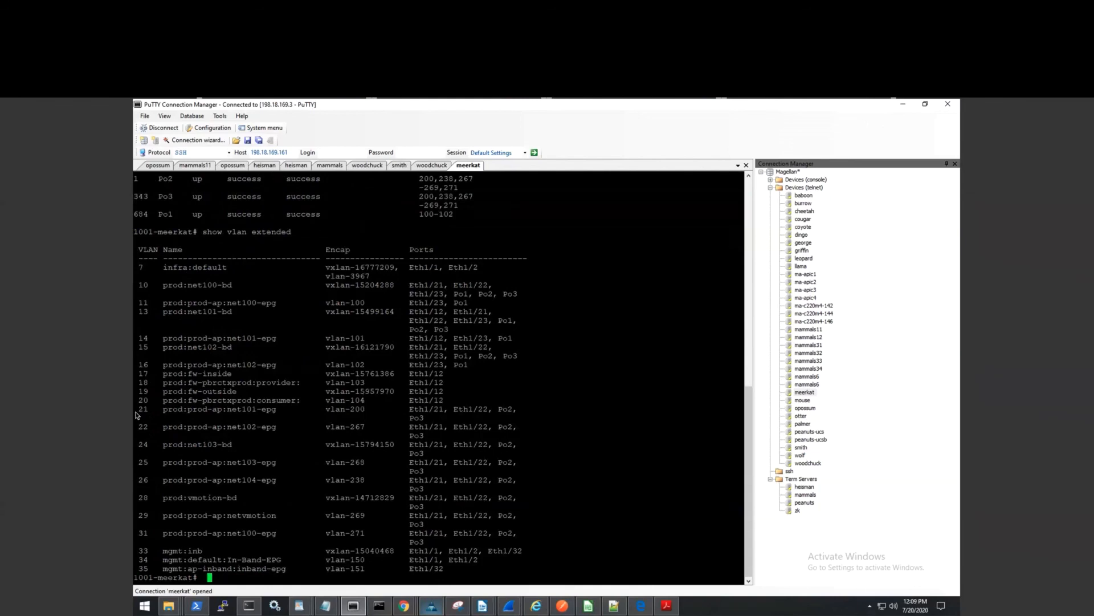
left_click_drag(139, 411, 516, 416)
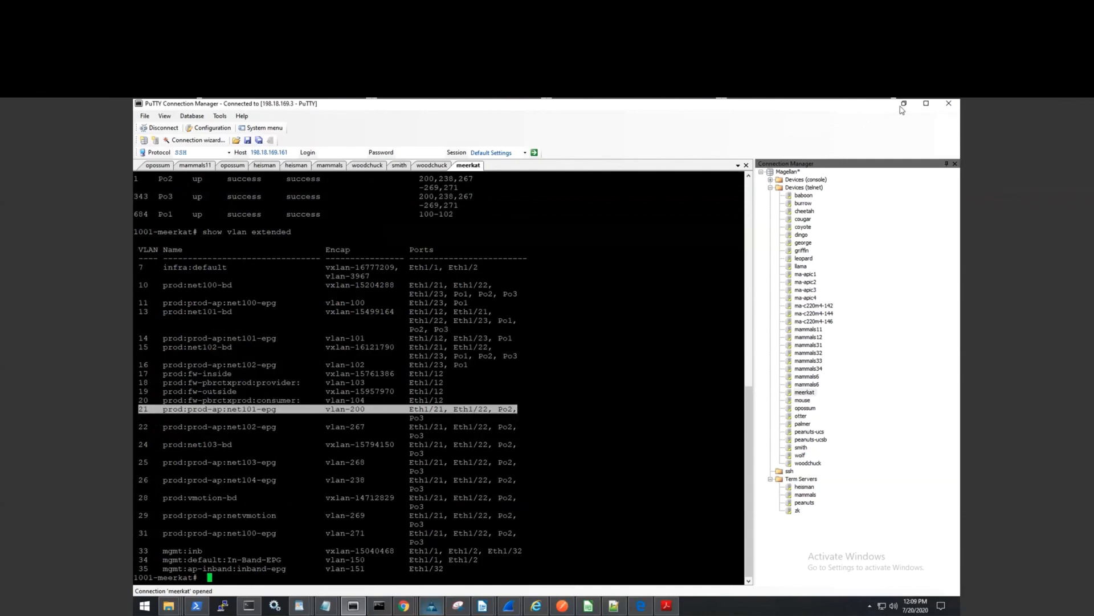
left_click(903, 107)
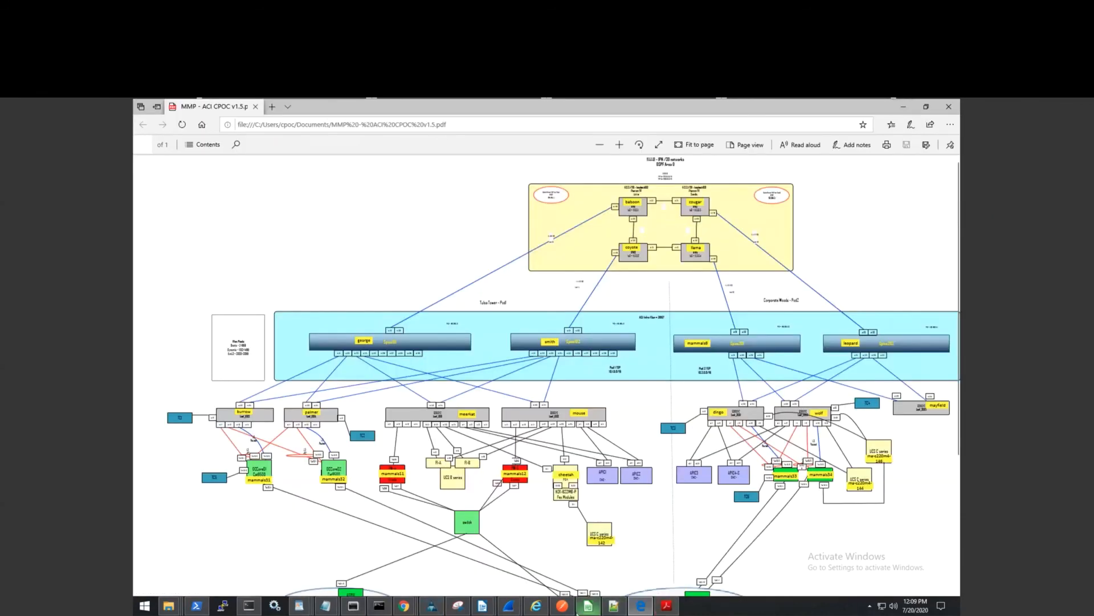